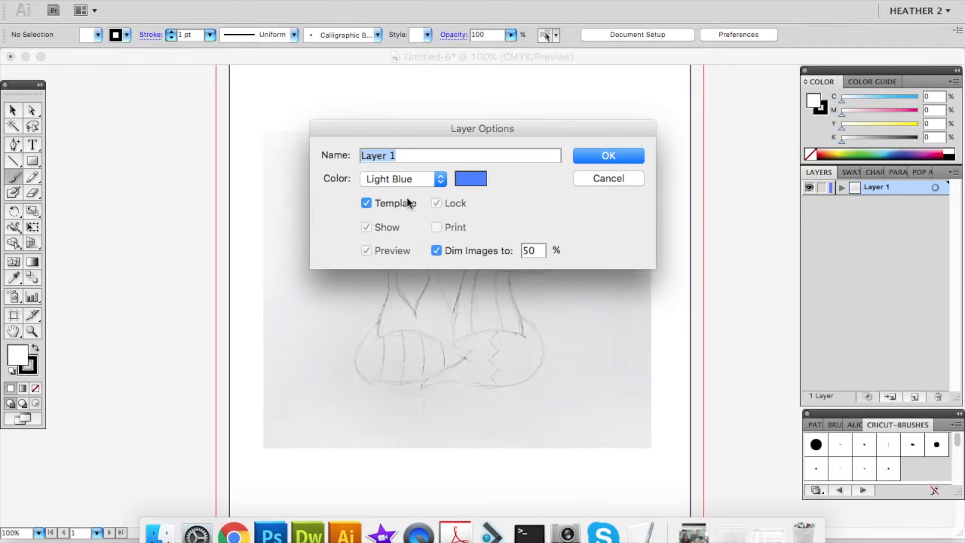
Confirm Layer 1 as a template with images dimmed to 50% and add a new layer above it.
left_click(594, 153)
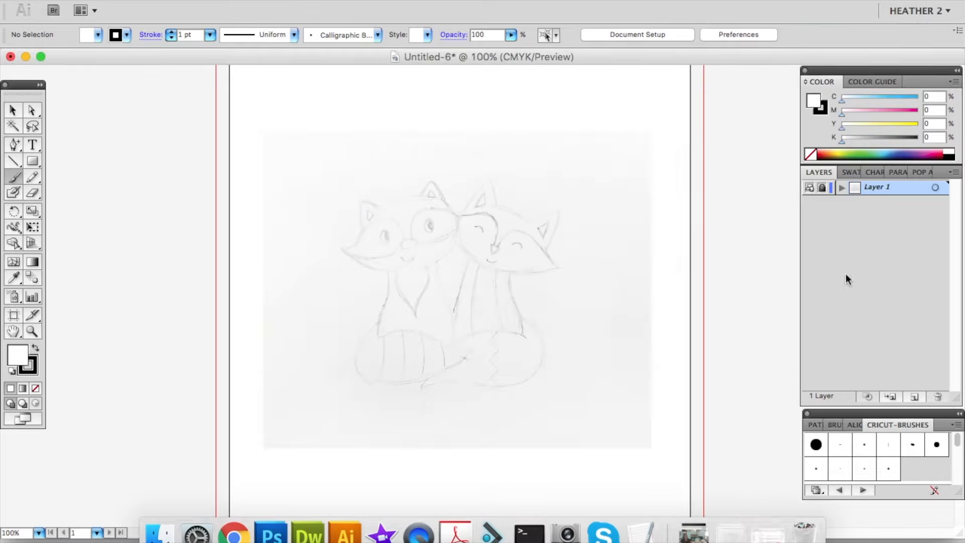
left_click(914, 396)
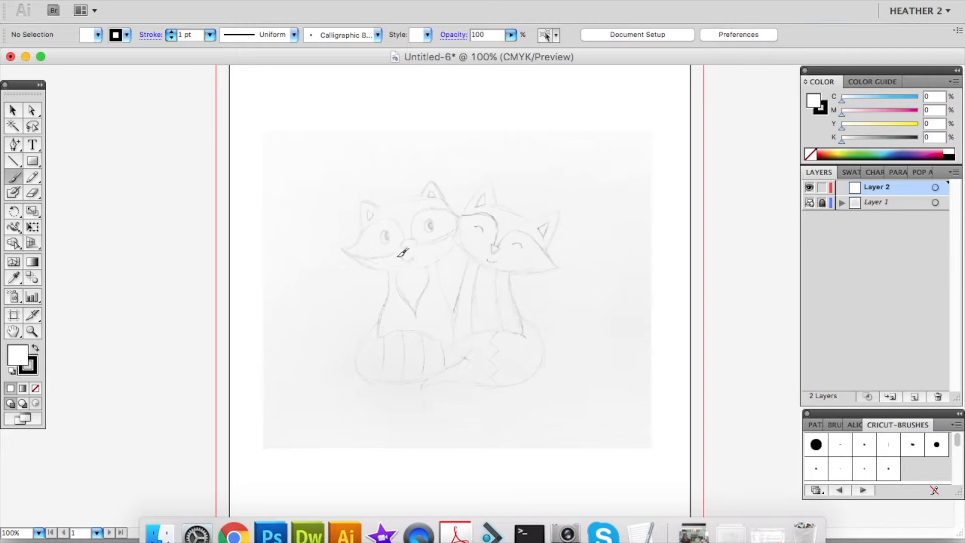
Trace the raccoon's left cheek, ears and top of the head on the new layer with the Paintbrush.
left_click(343, 250)
mouse_move(343, 249)
left_mouse_down()
mouse_move(363, 229)
mouse_move(368, 201)
mouse_move(381, 209)
mouse_move(433, 182)
mouse_move(446, 202)
left_mouse_up()
key("super+plus")
key("super+plus")
key("space")
left_click_drag(427, 159, 481, 289)
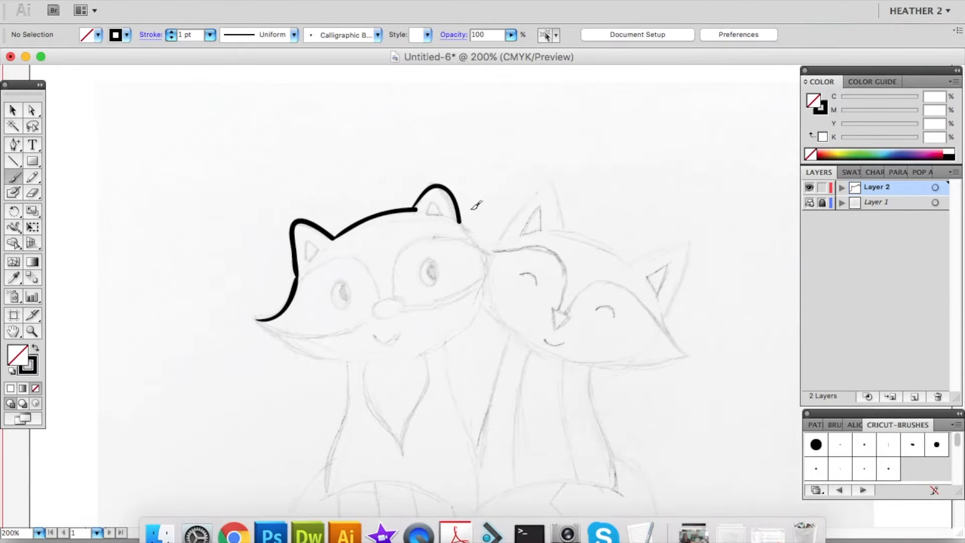
key("super+z")
mouse_move(416, 208)
left_mouse_down()
mouse_move(426, 187)
mouse_move(444, 183)
mouse_move(460, 222)
left_mouse_up()
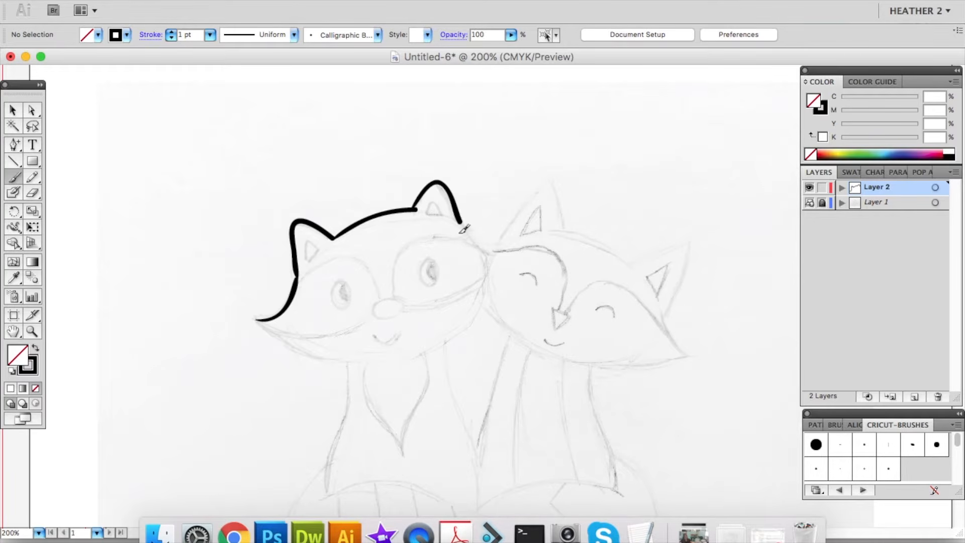
Adjust the anchor points of the raccoon's right ear and head outline to smooth their curves.
key("a")
left_click(454, 209)
left_click_drag(450, 189, 449, 192)
left_click(354, 225)
left_click(333, 239)
Brush in the upper edges of the raccoon's mask and the small details of its eye and inner ear.
mouse_move(259, 181)
left_mouse_down()
mouse_move(304, 160)
mouse_move(343, 201)
left_mouse_up()
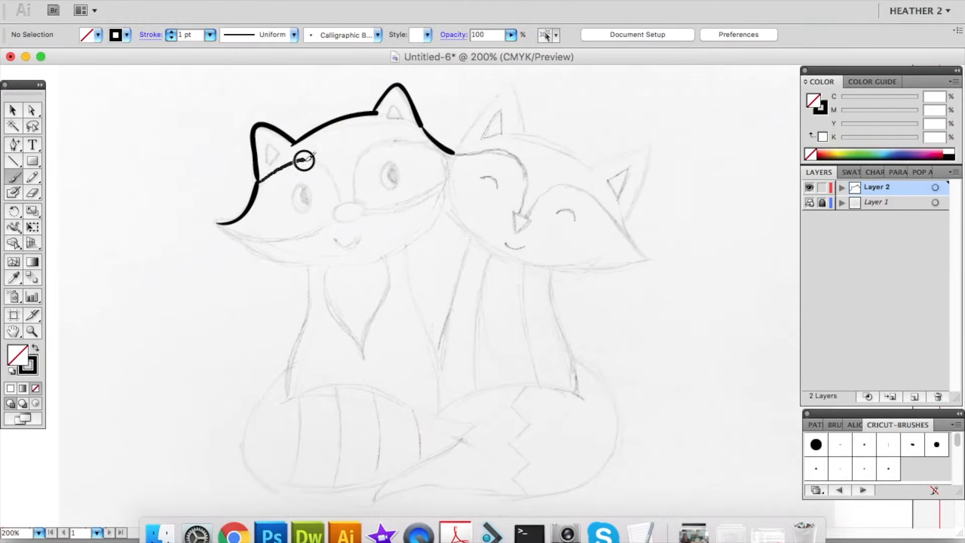
mouse_move(355, 200)
left_mouse_down()
mouse_move(433, 142)
mouse_move(344, 201)
mouse_move(303, 183)
left_mouse_up()
key("a")
left_click(359, 192)
key("b")
left_click_drag(390, 160, 392, 161)
left_click_drag(391, 115, 389, 116)
Trace the lower edges of the raccoon's mask and its chin line from cheek to cheek.
left_click_drag(219, 223, 337, 222)
mouse_move(446, 182)
left_mouse_down()
mouse_move(367, 212)
mouse_move(341, 239)
left_mouse_up()
key("a")
key("b")
left_click_drag(220, 225, 442, 217)
scroll(408, 222, "right", 5)
Delete the misdrawn stroke near the raccoon's face and draw a replacement.
left_click_drag(315, 230, 344, 174)
left_click(321, 153, "super")
key("Delete")
mouse_move(301, 132)
left_mouse_down()
mouse_move(323, 193)
mouse_move(345, 168)
left_mouse_up()
Refine the anchor points of the raccoon's face strokes to follow the sketch more smoothly.
key("a")
left_click(324, 190)
left_click(316, 278)
left_click(315, 230)
left_click(314, 321)
scroll(314, 320, "up", 3)
left_click(140, 243)
left_click_drag(89, 155, 312, 207)
left_click(161, 277)
left_click(139, 244)
left_click(275, 431)
mouse_move(177, 195)
left_mouse_down()
mouse_move(163, 216)
mouse_move(166, 203)
left_mouse_up()
left_click(196, 226)
Trace the fox's ears and the top of its head with the Paintbrush, correcting the strokes where needed.
key("b")
left_click_drag(396, 314, 371, 296)
left_click_drag(302, 192, 375, 176)
mouse_move(454, 210)
left_mouse_down()
mouse_move(514, 199)
mouse_move(481, 271)
left_mouse_up()
key("a")
left_click(374, 176)
mouse_move(369, 177)
left_mouse_down()
mouse_move(455, 218)
mouse_move(475, 246)
mouse_move(580, 198)
left_mouse_up()
key("b")
Trace the curved mask lines of the fox's face and its triangular nose.
left_click_drag(378, 146, 450, 199)
mouse_move(580, 252)
left_mouse_down()
mouse_move(523, 191)
mouse_move(458, 212)
left_mouse_up()
left_click(381, 148)
left_click_drag(391, 146, 405, 149)
left_click_drag(460, 213, 444, 223)
Trace the fox's closed eyes, smile and chin line, and adjust the resulting curve.
left_click_drag(411, 172, 427, 182)
left_click_drag(486, 207, 506, 216)
left_click_drag(436, 235, 458, 242)
left_click_drag(448, 290, 457, 255)
left_click_drag(383, 165, 587, 217)
key("a")
left_click_drag(420, 193, 410, 214)
Trace both sides of the raccoon's body down to the tail, redrawing the first attempts.
key("b")
left_click_drag(242, 226, 226, 357)
left_click_drag(346, 203, 368, 286)
key("super+z")
key("super+z")
left_click_drag(242, 226, 221, 355)
left_click_drag(347, 203, 383, 352)
Trace the raccoon's curled tail outline and smooth its upper edge with the anchor points.
mouse_move(209, 344)
left_mouse_down()
mouse_move(416, 361)
mouse_move(224, 309)
left_mouse_up()
key("minus")
key("a")
left_click_drag(331, 339, 341, 335)
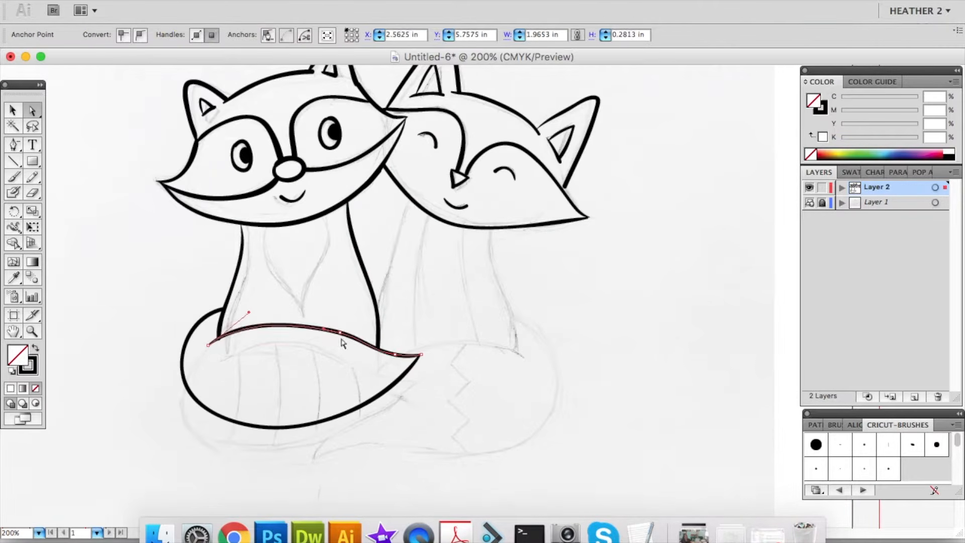
Brush four curved stripes across the raccoon's tail.
key("b")
left_click_drag(236, 333, 231, 419)
left_click_drag(272, 326, 275, 427)
left_click_drag(308, 327, 311, 423)
left_click_drag(342, 335, 351, 410)
Trace the raccoon's pointed chest patch and the body and chest lines of the fox.
left_click_drag(264, 229, 302, 309)
left_click_drag(330, 213, 302, 309)
left_click_drag(406, 196, 371, 286)
left_click_drag(493, 229, 516, 350)
left_click_drag(430, 216, 403, 344)
left_click_drag(466, 227, 475, 343)
Trace the fox's tail outline and adjust its anchor points and the neighbouring body lines.
key("b")
left_click_drag(379, 347, 523, 342)
key("a")
left_click_drag(371, 286, 373, 288)
left_click_drag(513, 333, 511, 333)
key("b")
key("a")
mouse_move(319, 433)
left_mouse_down()
mouse_move(547, 341)
mouse_move(511, 312)
left_mouse_up()
left_click_drag(417, 422, 416, 442)
Draw the zigzag marking across the fox's tail and adjust its top end point.
key("b")
left_click_drag(444, 324, 443, 431)
key("a")
left_click(434, 346)
left_click_drag(444, 324, 442, 327)
left_click(455, 456)
Hide the Layer 1 sketch and nudge loose strokes and anchor points of the line art into alignment.
scroll(455, 456, "up", 3)
left_click(810, 202)
left_click(418, 320)
left_click(419, 231)
key("v")
left_click_drag(436, 290, 441, 296)
key("a")
left_click_drag(469, 293, 469, 297)
left_click_drag(540, 249, 539, 251)
scroll(541, 249, "left", 3)
Adjust the raccoon's head line beside the fox and the mask curve around the raccoon's right eye.
left_click(412, 163)
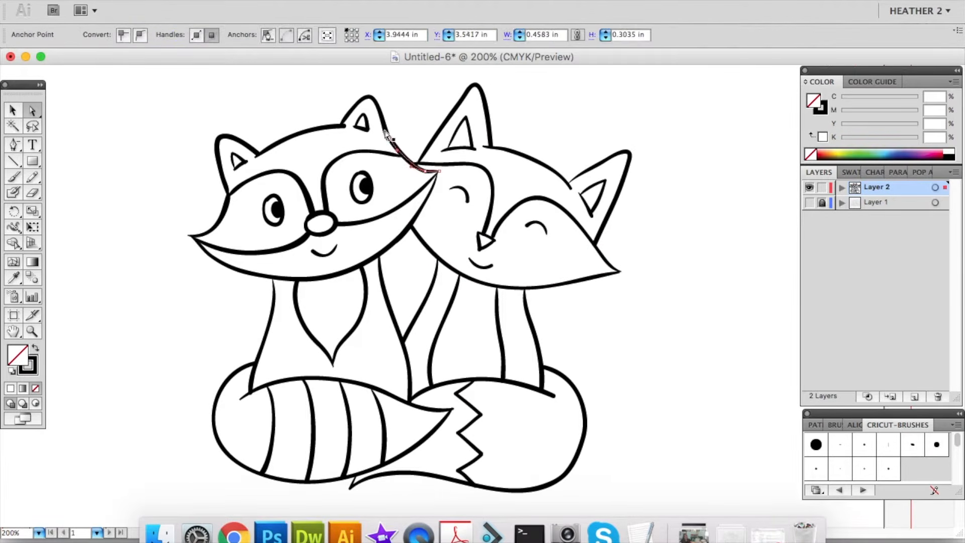
left_click(443, 151)
left_click(390, 145)
left_click_drag(322, 181, 327, 181)
left_click(374, 221)
left_click(291, 245)
left_click(302, 266)
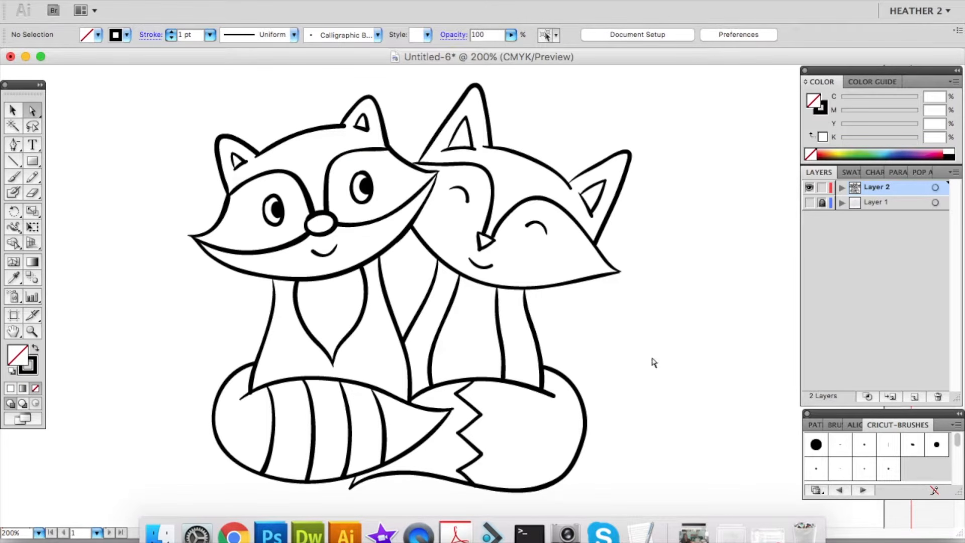
Check the end points where the raccoon's tail and body strokes meet.
left_click_drag(631, 390, 568, 380)
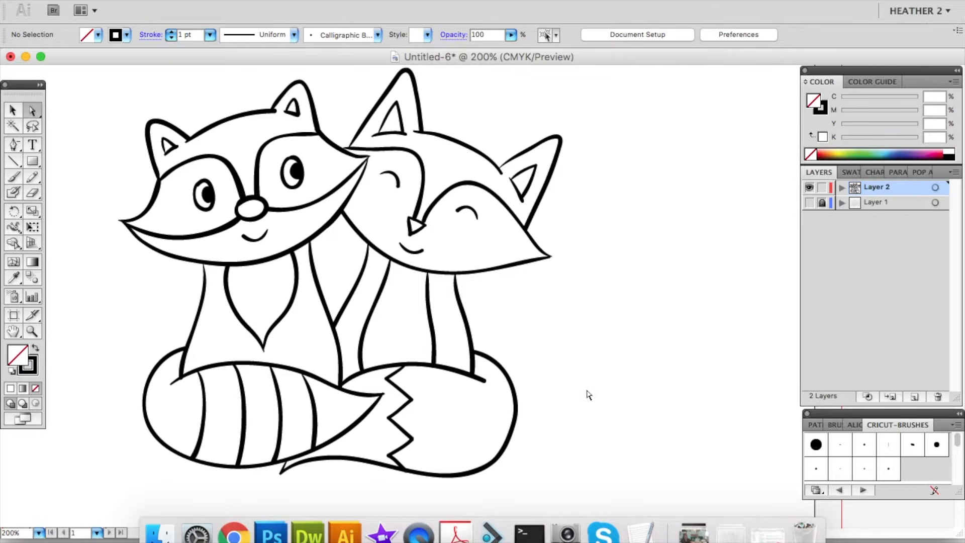
left_click(383, 395)
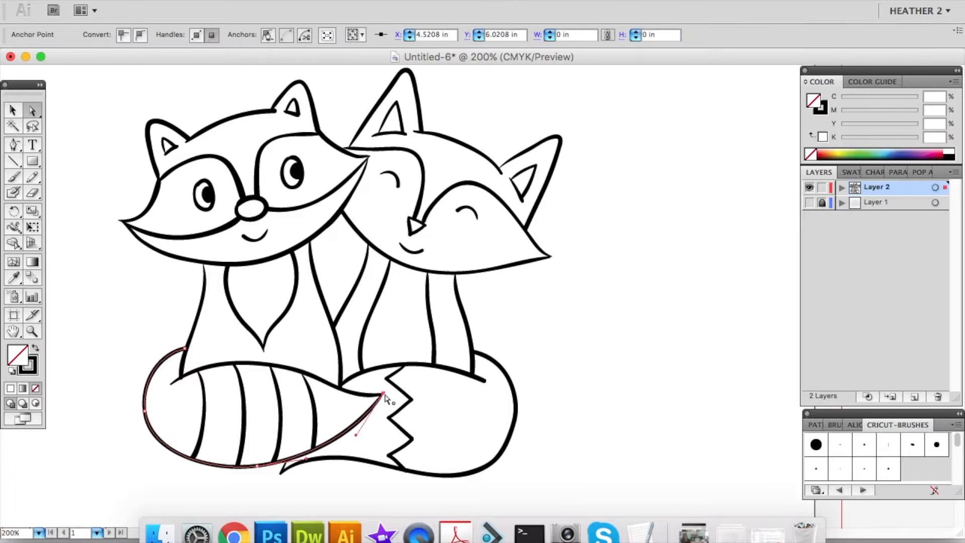
left_click(558, 333)
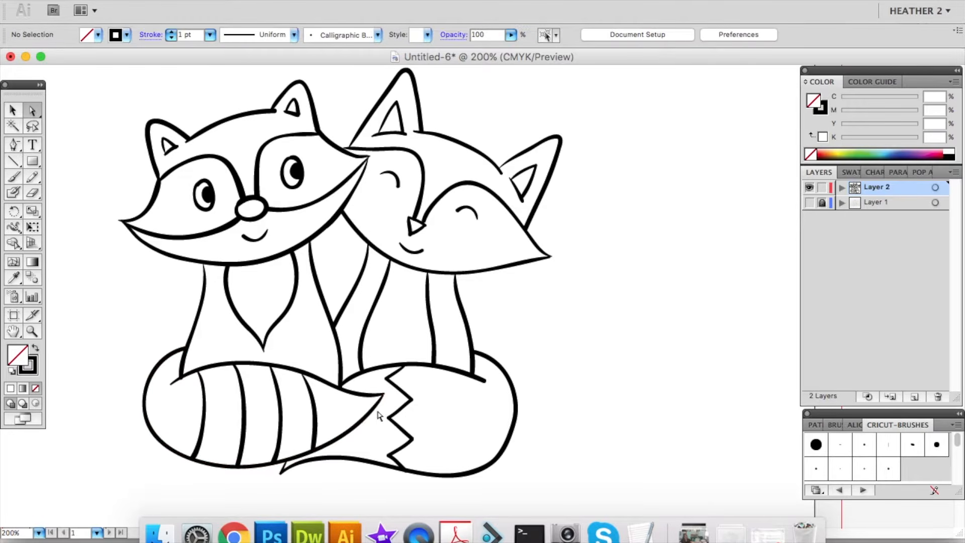
left_click(383, 396)
left_click(565, 360)
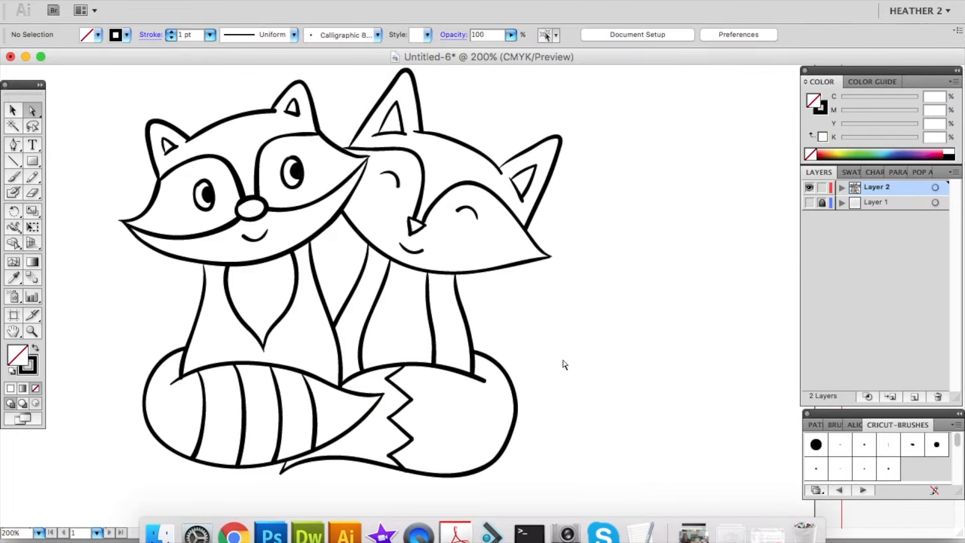
left_click(187, 351)
left_click(181, 373)
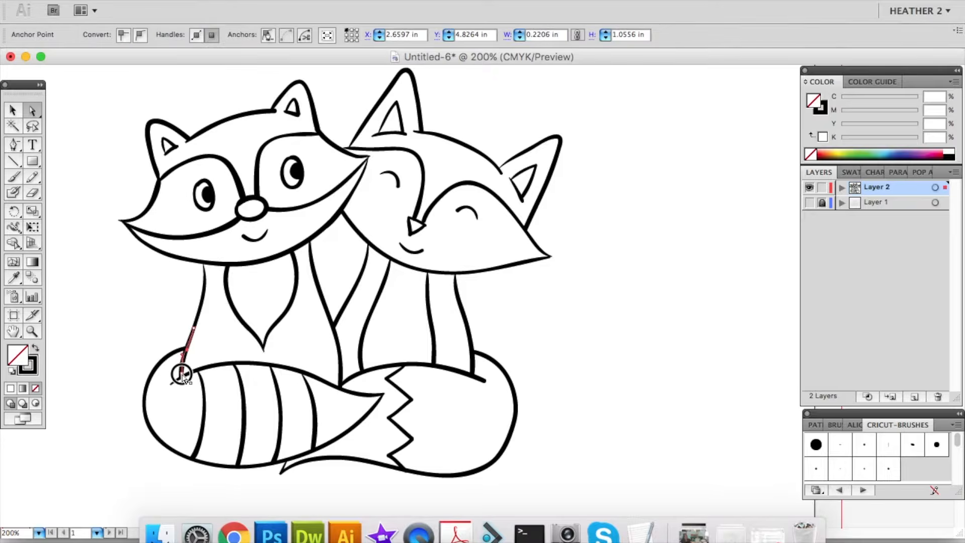
left_click(197, 415)
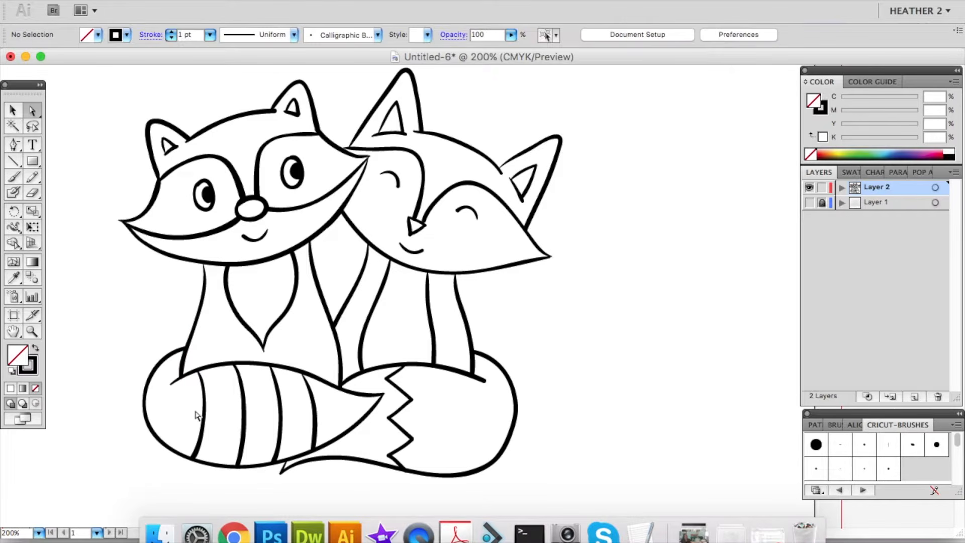
Save the drawing as raccon-and-fox-best-friends.ai in Illustrator format in the Cricut project's _black folder.
left_click(113, 1)
left_click(162, 155)
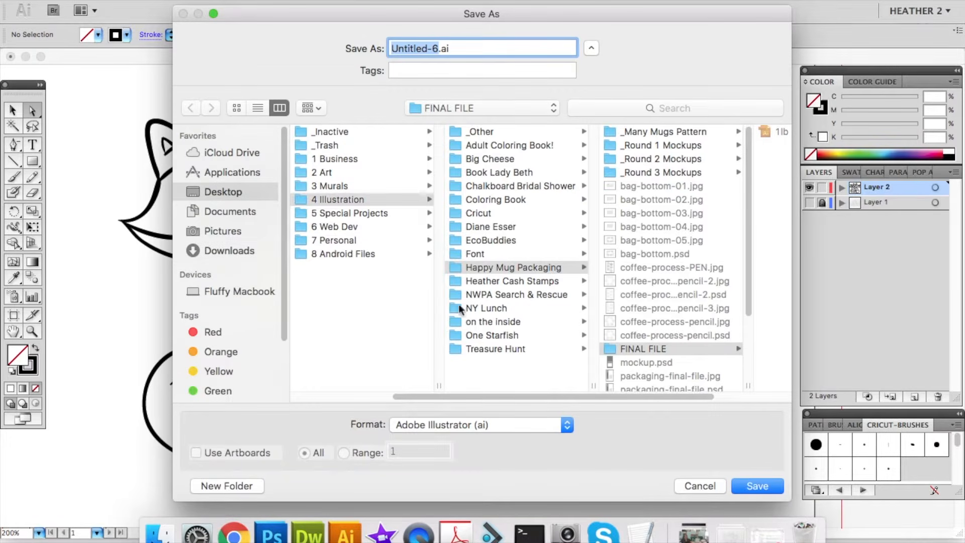
left_click(508, 211)
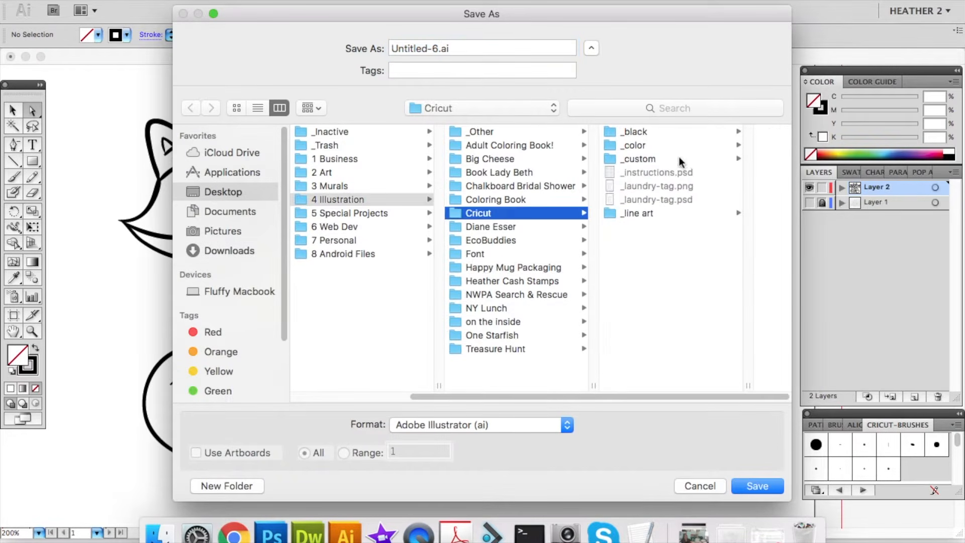
left_click(673, 134)
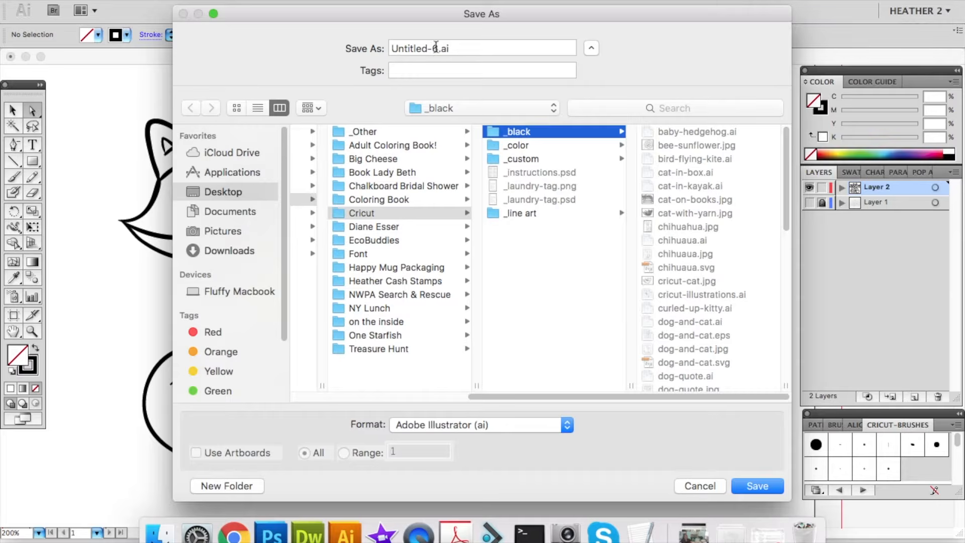
left_click(410, 48)
type("raccon-")
type("and-fox-")
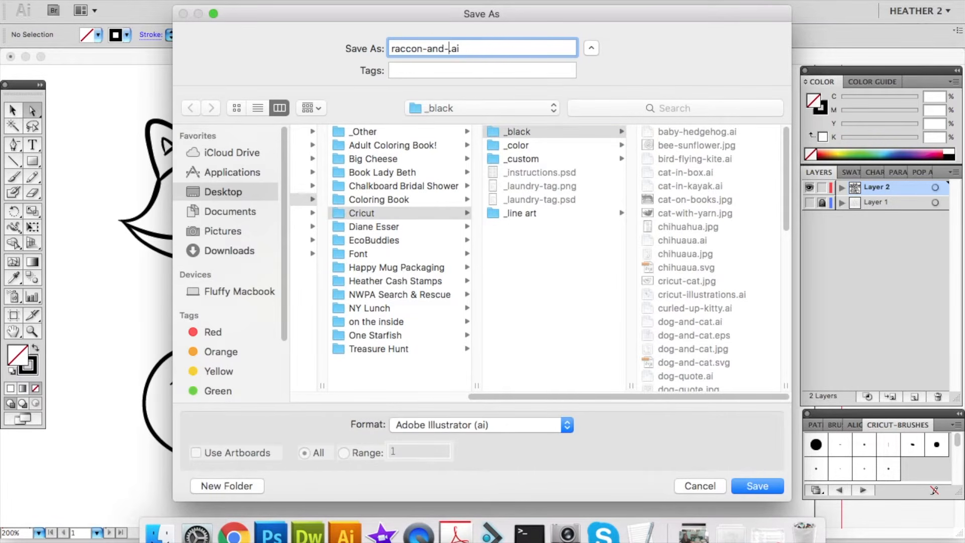
type("best-friends")
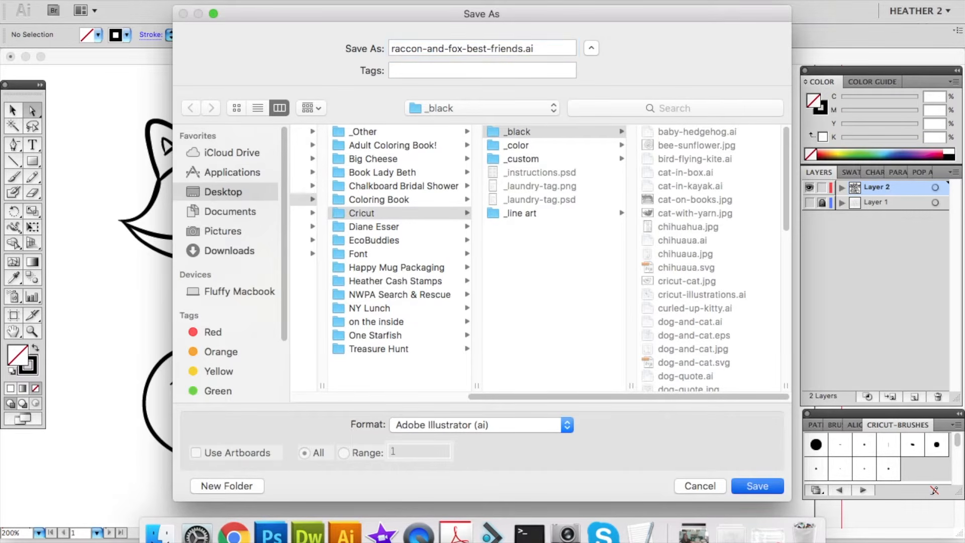
key("Return")
key("Return")
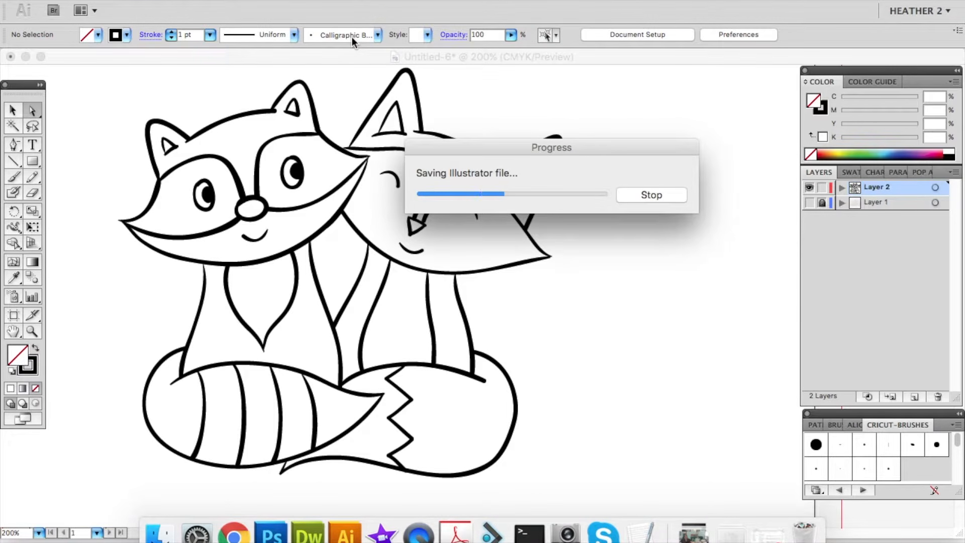
Delete the hidden Layer 1 with the sketch.
left_click(891, 202)
left_click(937, 397)
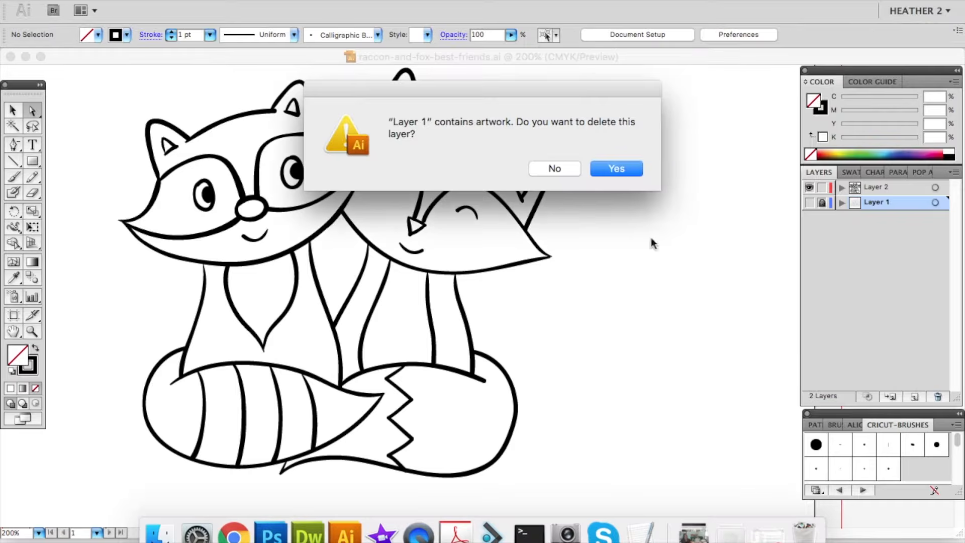
left_click(622, 169)
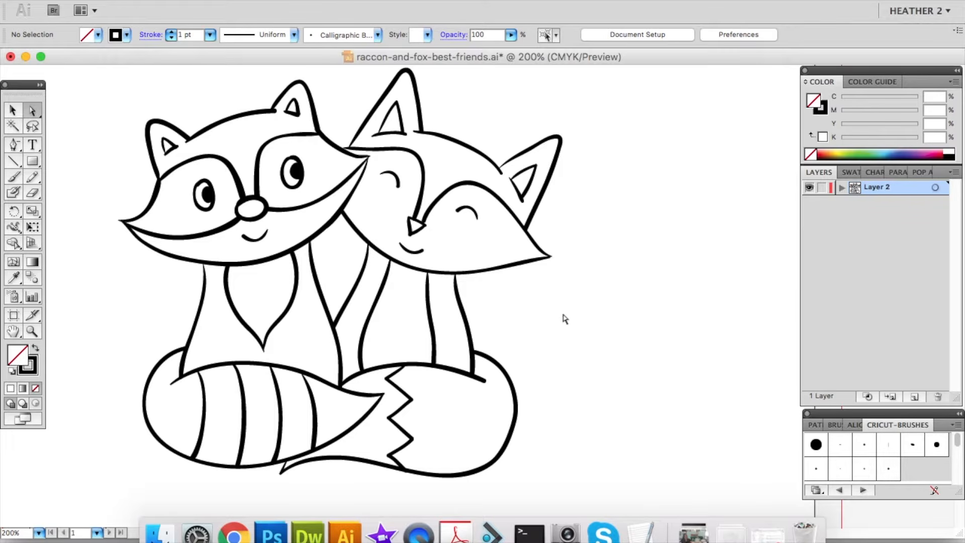
Select all the line art and expand its appearance into filled shapes.
key("v")
key("super+a")
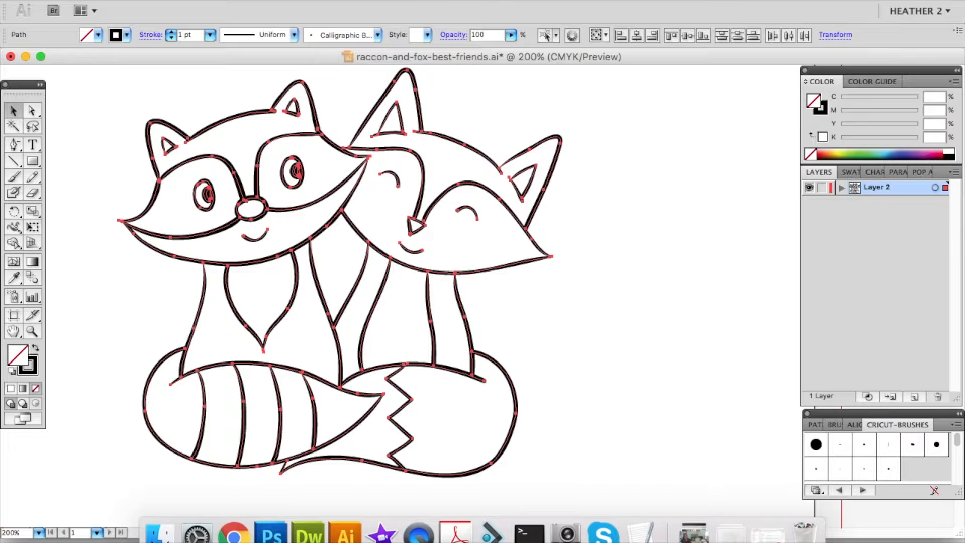
left_click(182, 1)
left_click(267, 156)
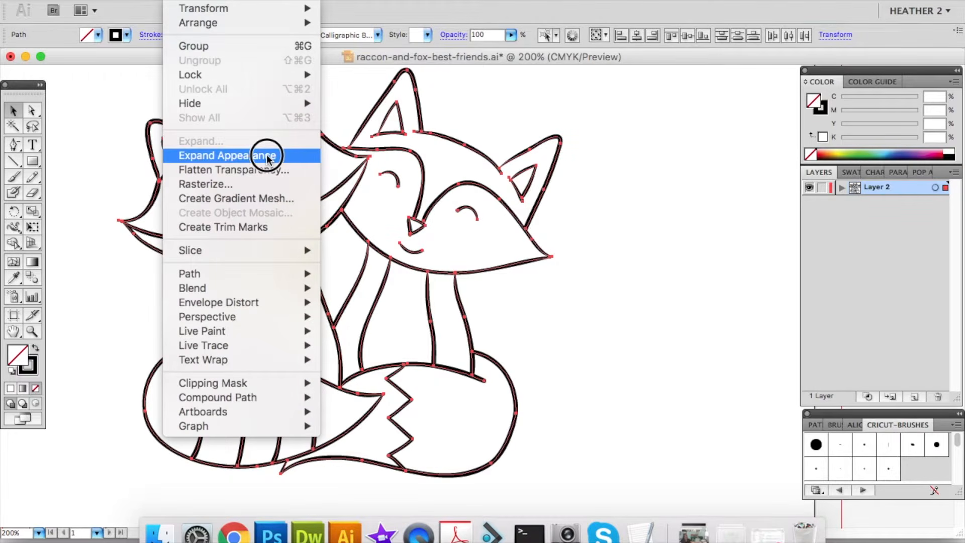
left_click(267, 157)
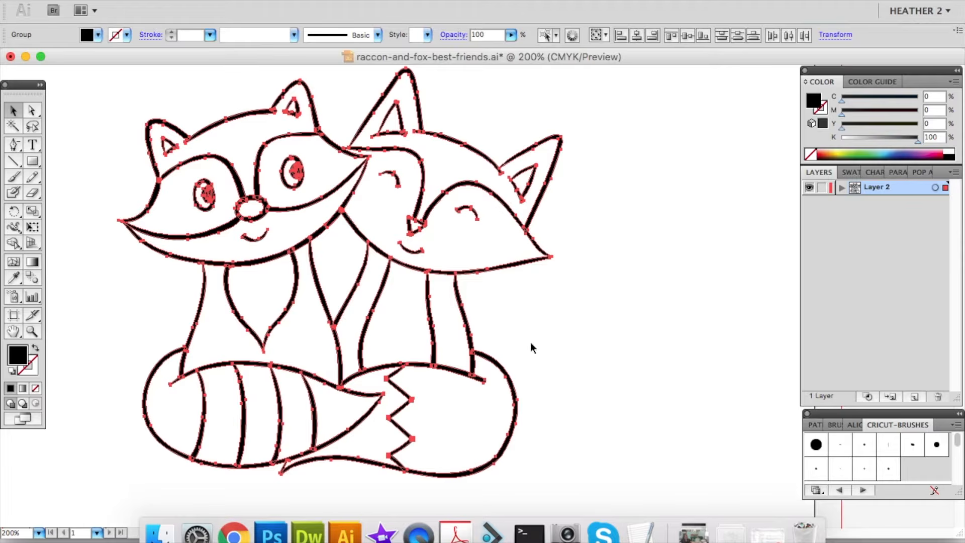
Unite the selected overlapping outlines with Pathfinder.
key("super+equal")
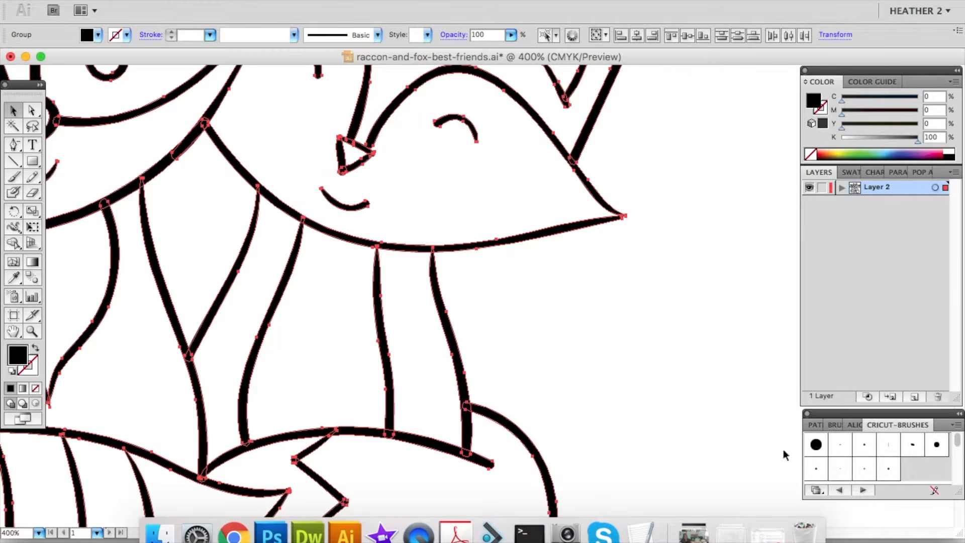
left_click(814, 425)
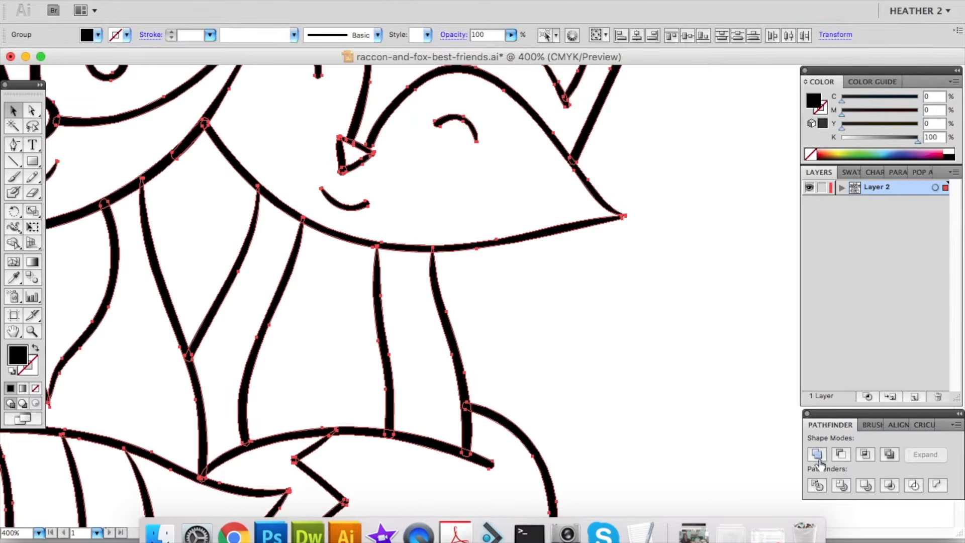
left_click(819, 456)
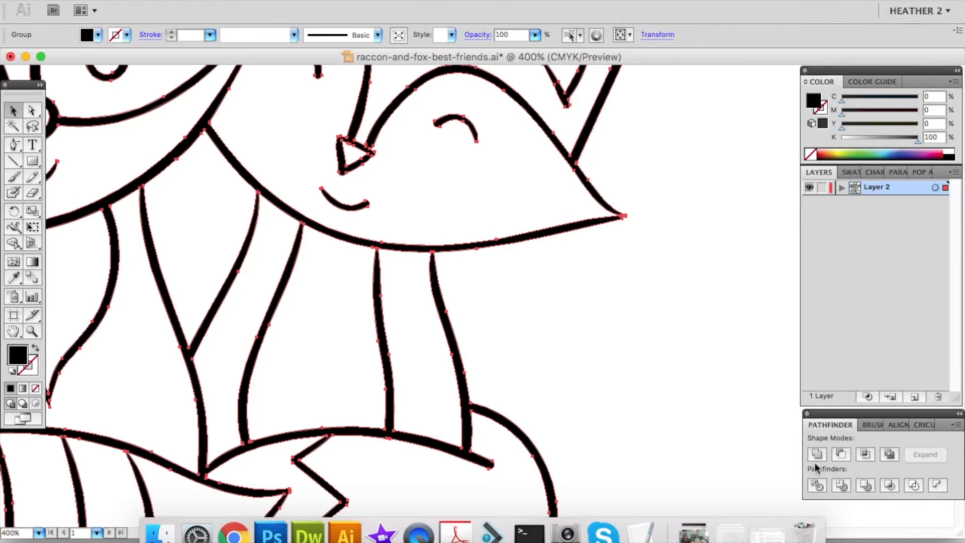
Examine the united line art for cleanly merged strokes around the faces, bodies and tails.
left_click_drag(431, 241, 379, 317)
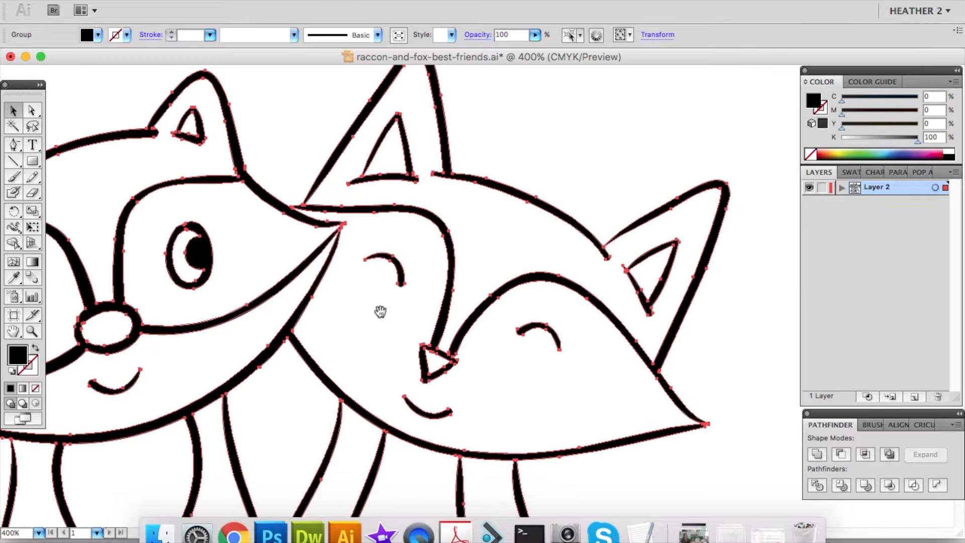
left_click_drag(421, 385, 373, 167)
left_click_drag(431, 390, 586, 381)
left_click_drag(465, 343, 381, 508)
left_click_drag(458, 222, 445, 359)
key("super+minus")
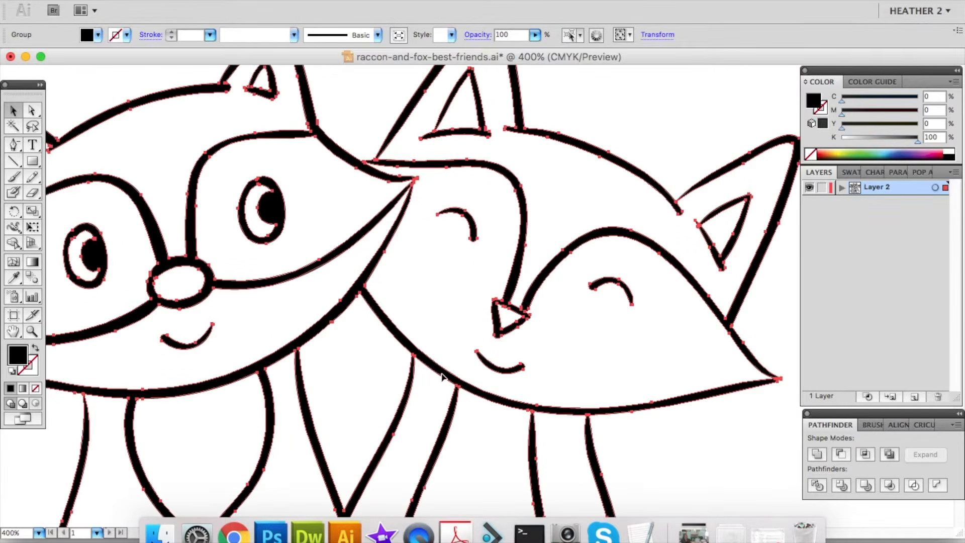
key("super+minus")
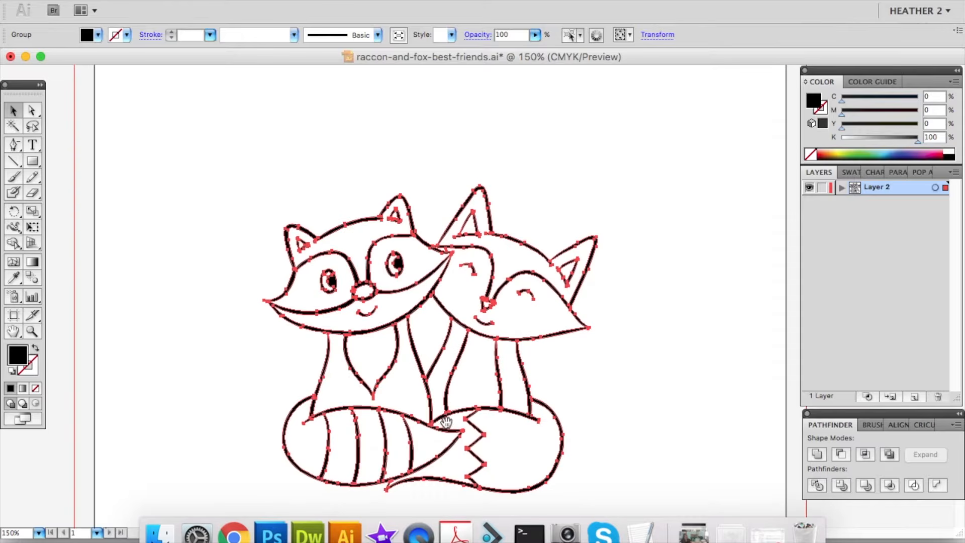
left_click_drag(444, 422, 411, 369)
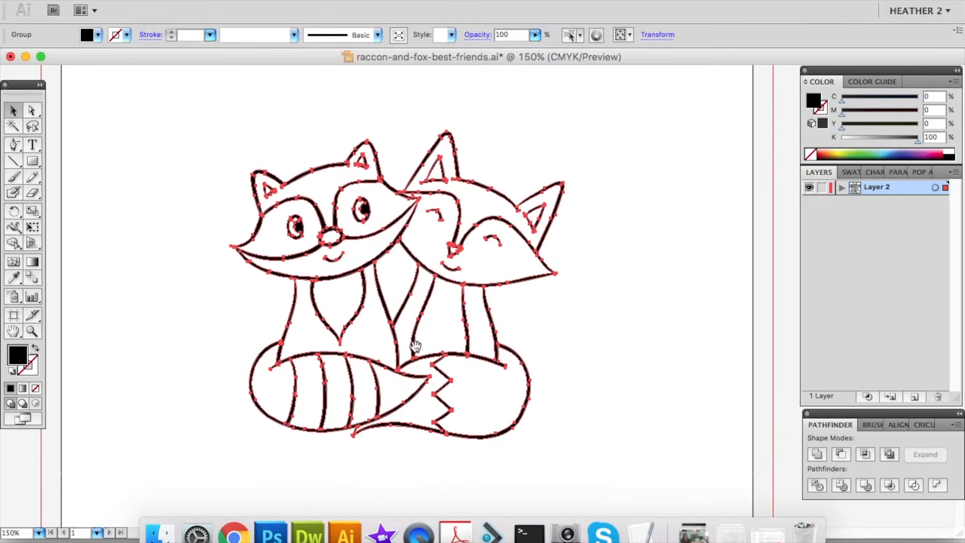
Simplify the united line art's paths with 96% curve precision and a 180° angle threshold, comparing the preview with the original.
left_click(188, 0)
mouse_move(251, 276)
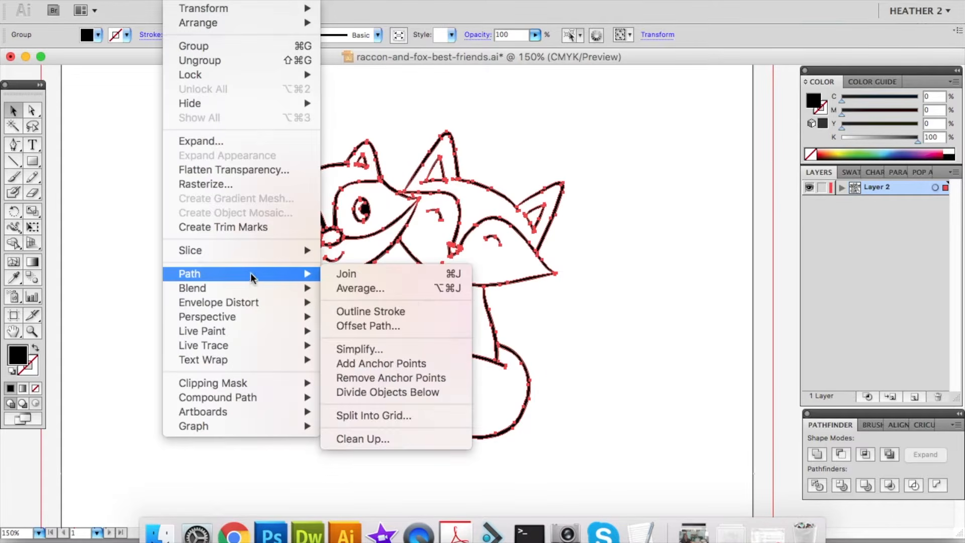
left_click(396, 354)
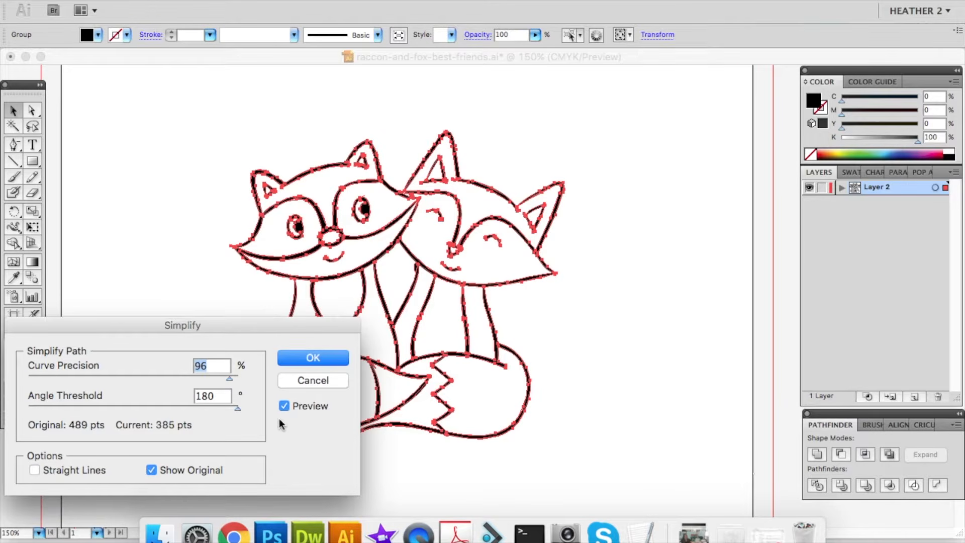
left_click_drag(309, 324, 843, 280)
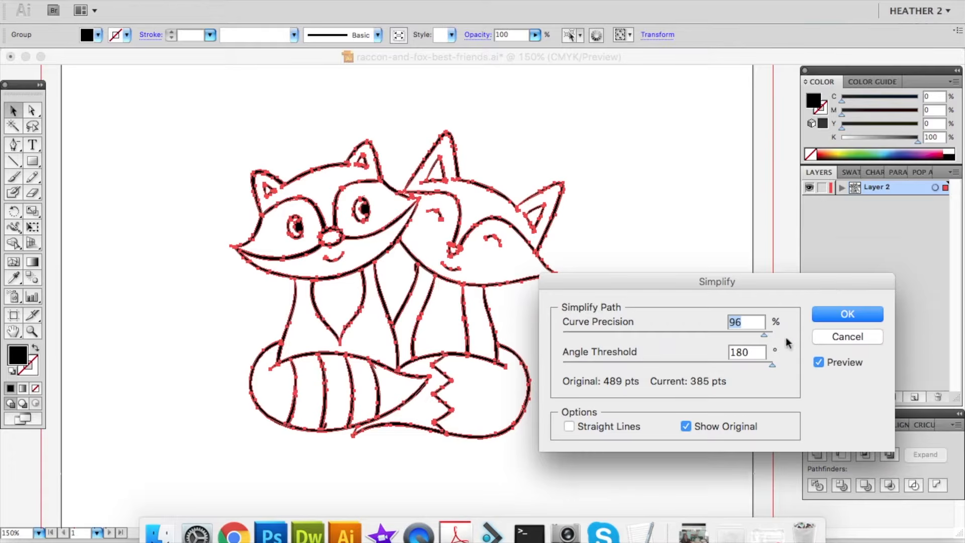
left_click(819, 362)
left_click(819, 366)
left_click(818, 366)
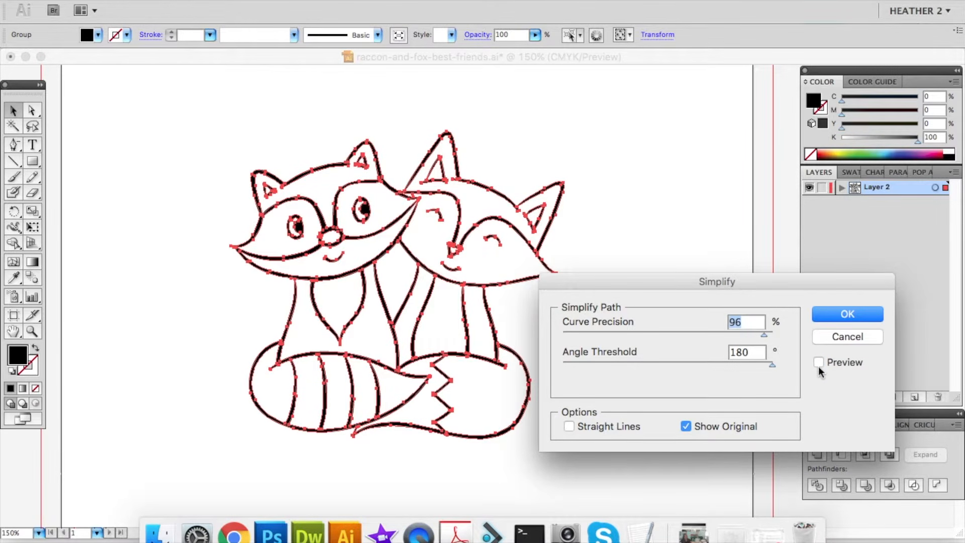
left_click(818, 362)
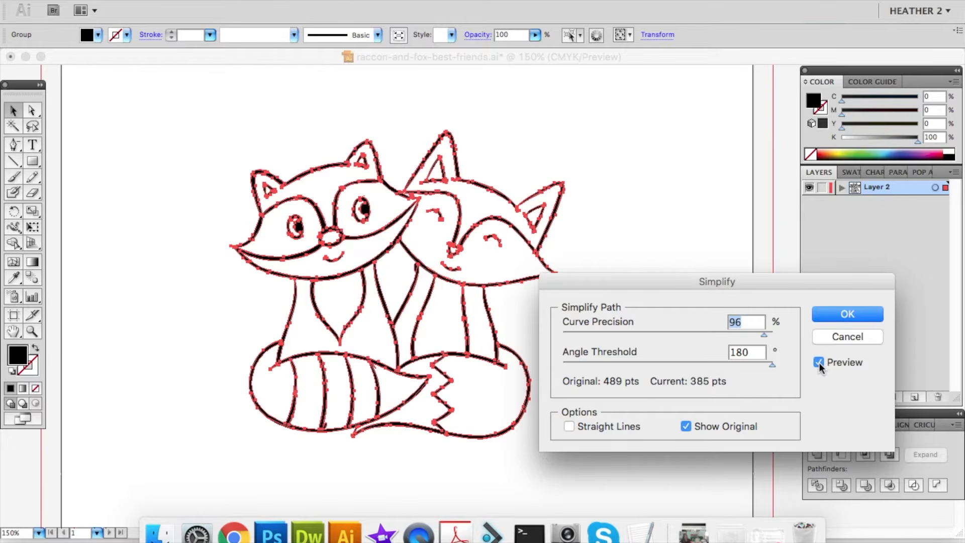
left_click(818, 362)
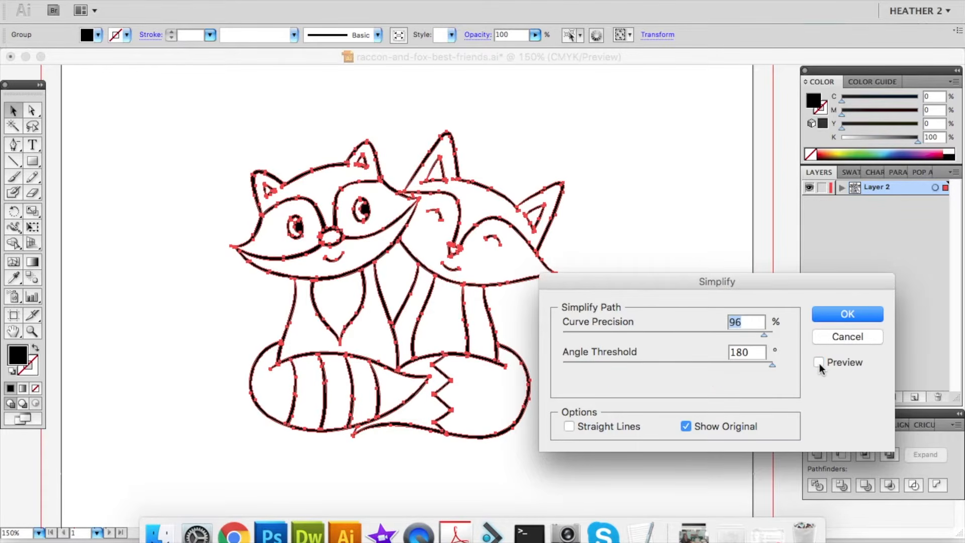
left_click(818, 363)
left_click(837, 320)
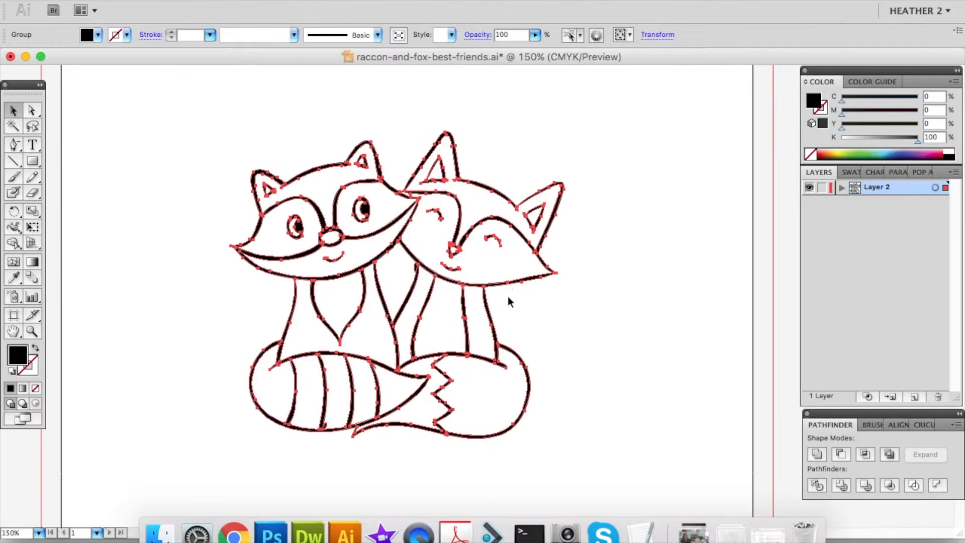
Remove excess anchor points around the diamond-shaped gap between the raccoon and fox and refine the curve at its upper corner.
key("p")
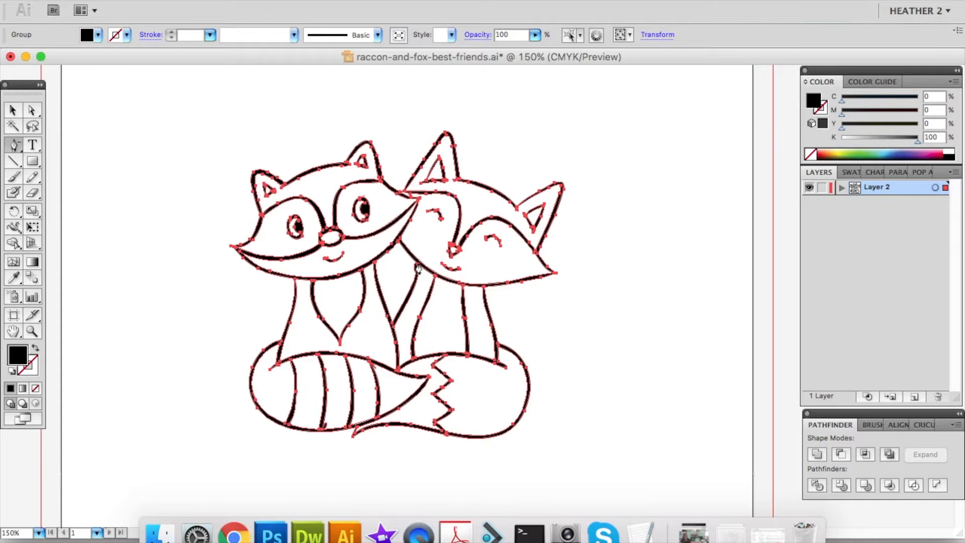
left_click(419, 270)
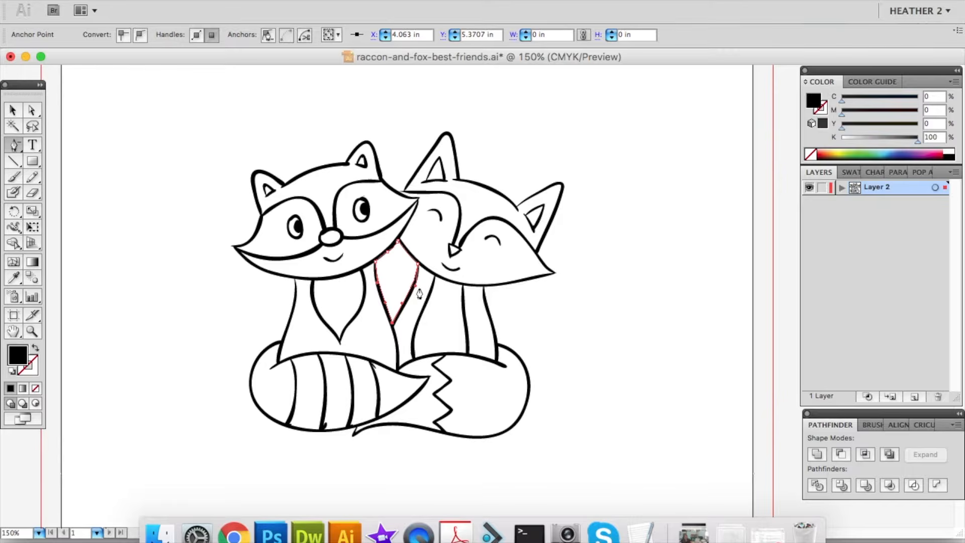
scroll(421, 292, "up", 4)
left_click_drag(364, 334, 579, 425)
left_click(373, 170)
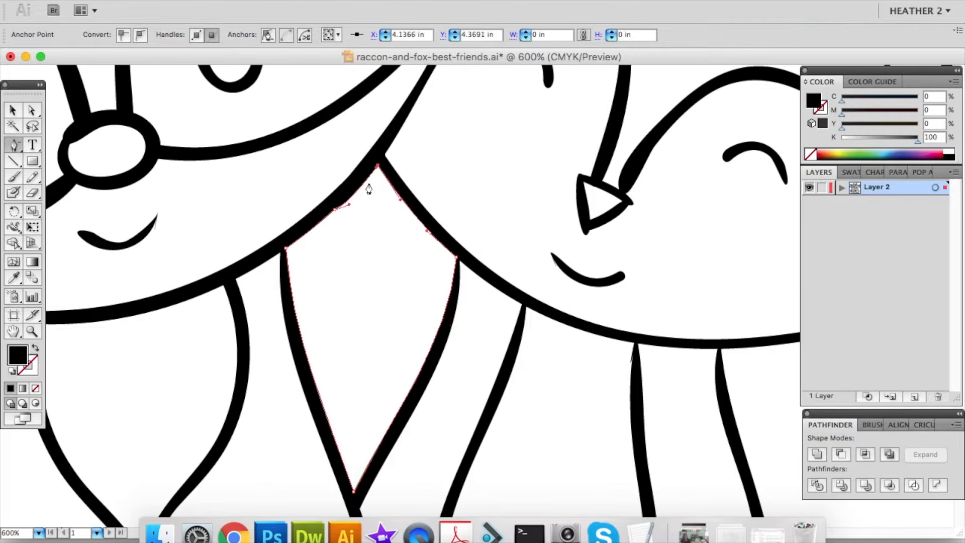
left_click(311, 232, "ctrl")
left_click(376, 166, "ctrl")
left_click_drag(354, 194, 353, 194)
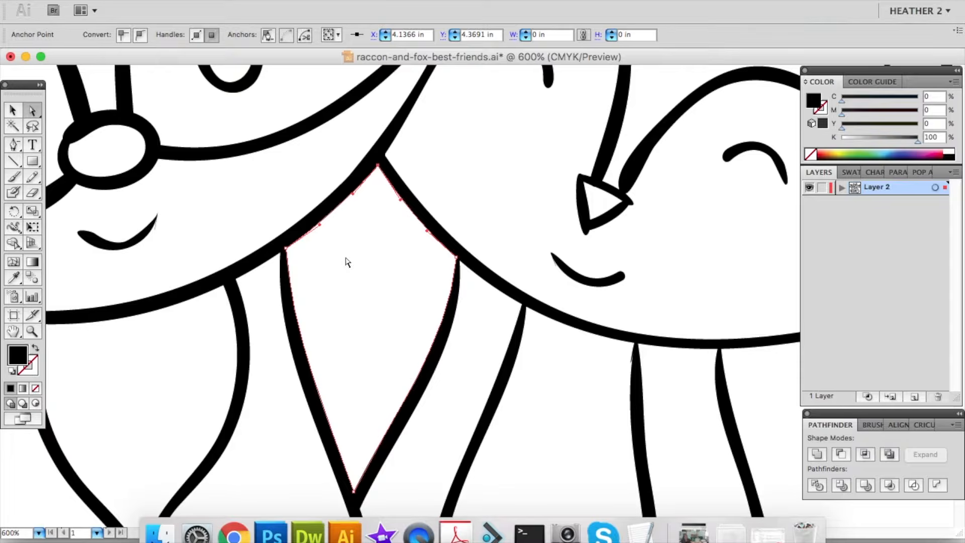
Remove an excess anchor point from the tip of the raccoon's smile and smooth its curve.
key("super+a")
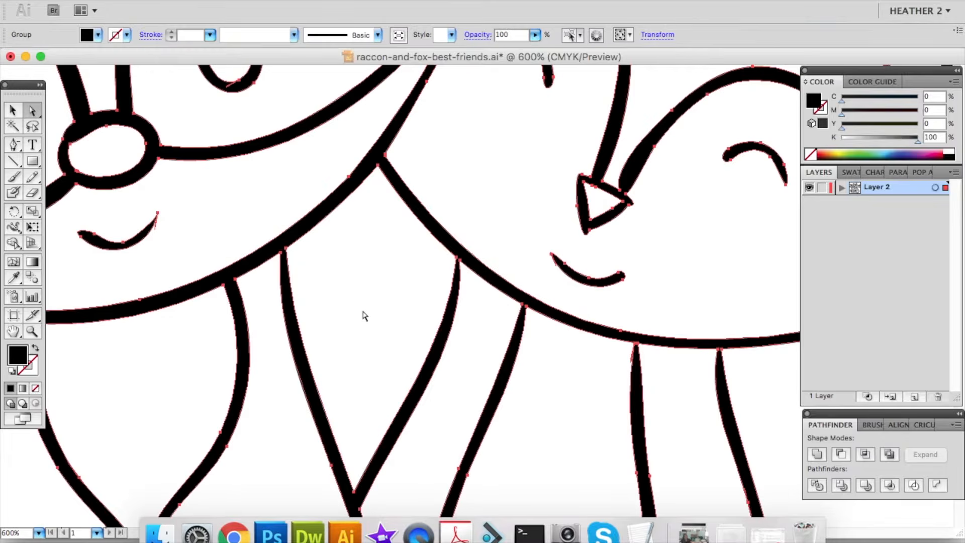
key("p")
left_click(157, 214)
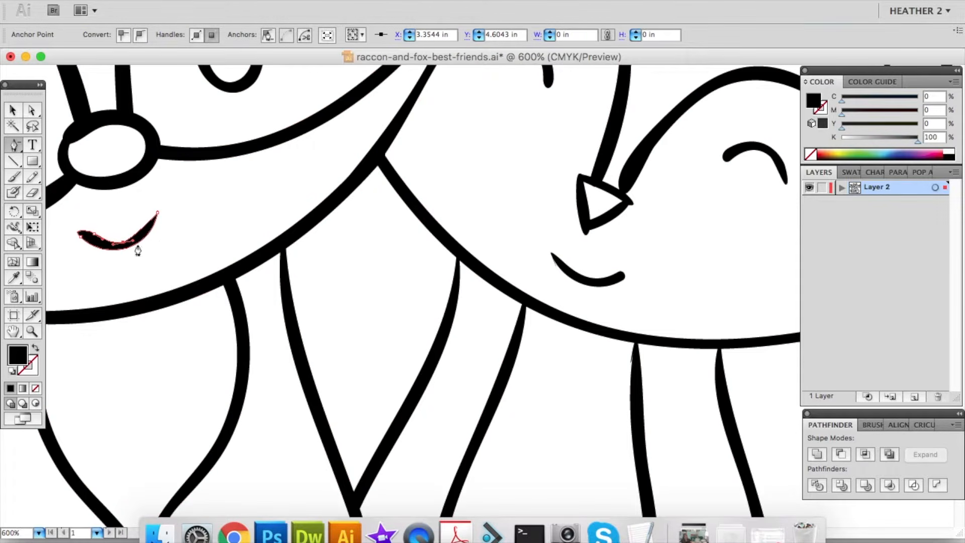
key("a")
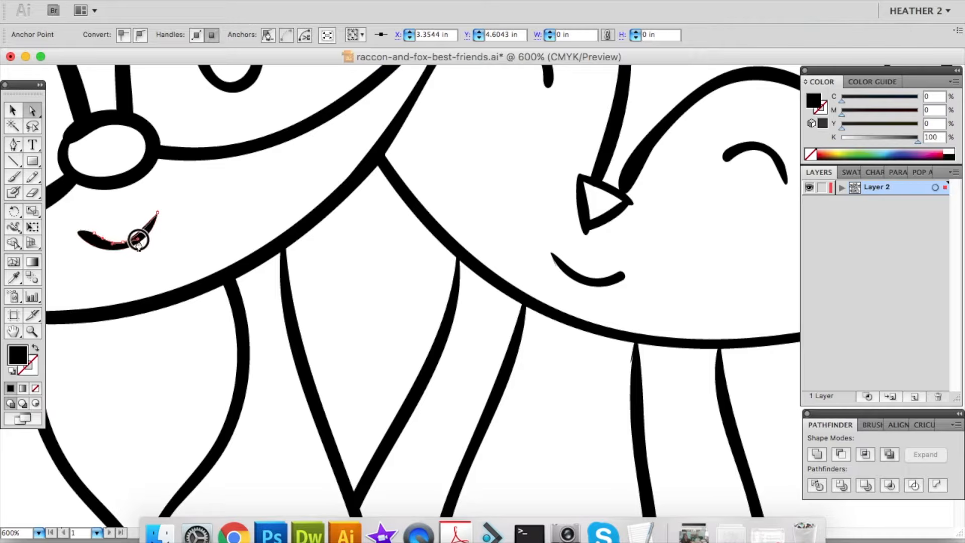
Smooth the outer outline of the raccoon's eye nearest the fox by adjusting its upper anchor's handle.
left_click_drag(188, 249, 403, 377)
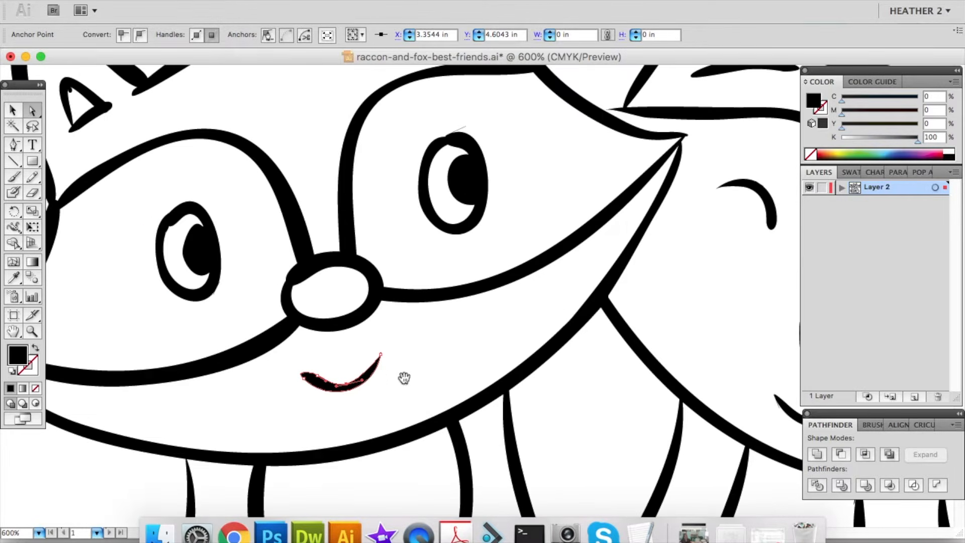
key("super+a")
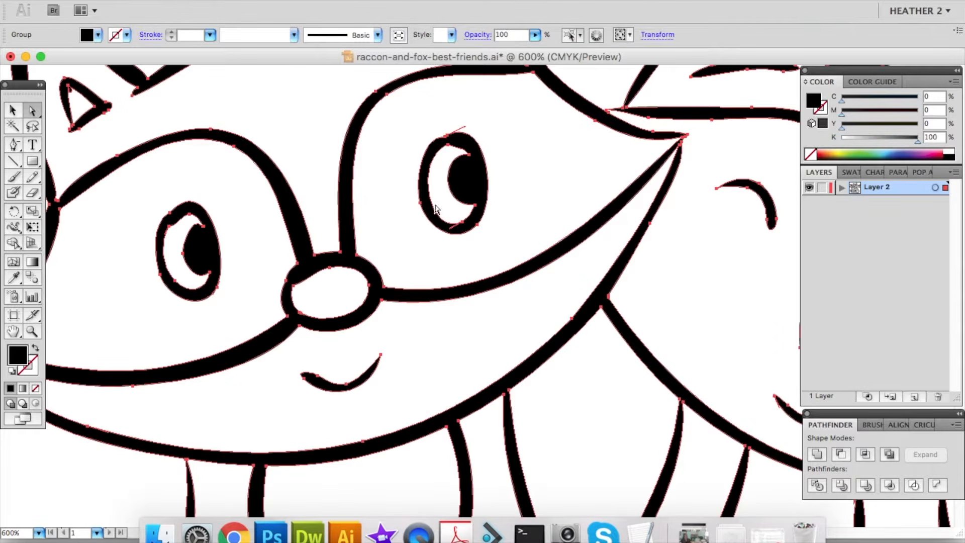
key("p")
left_click(447, 140, "super")
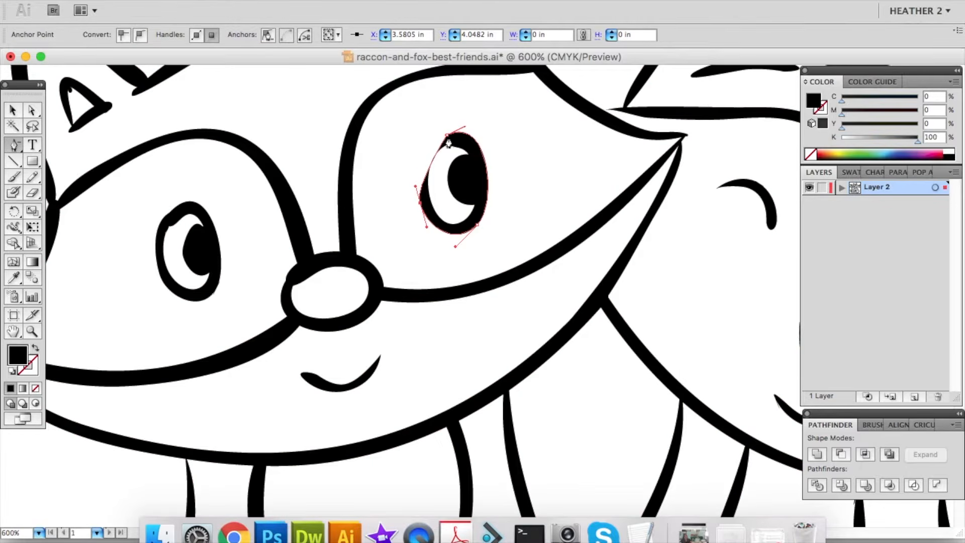
key("super+z")
left_click(447, 137)
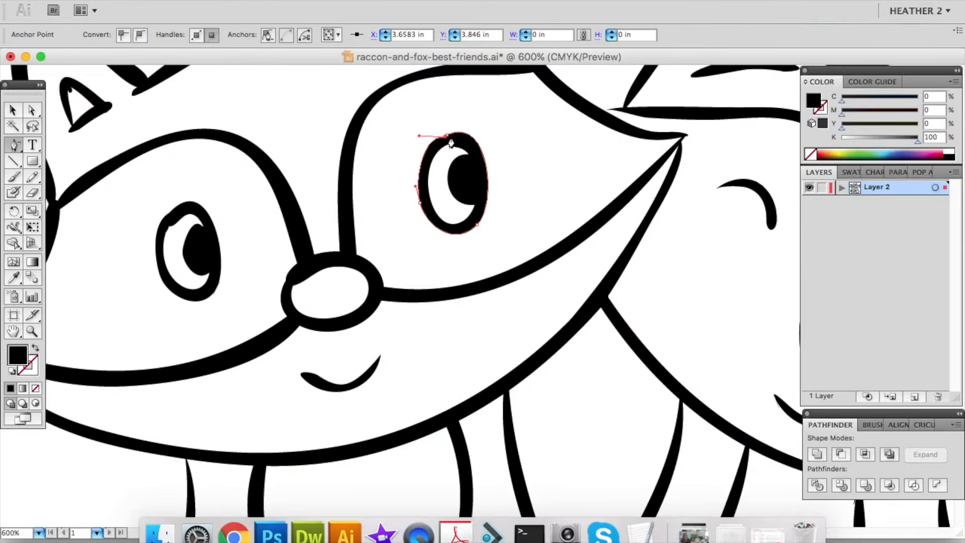
left_click(446, 137)
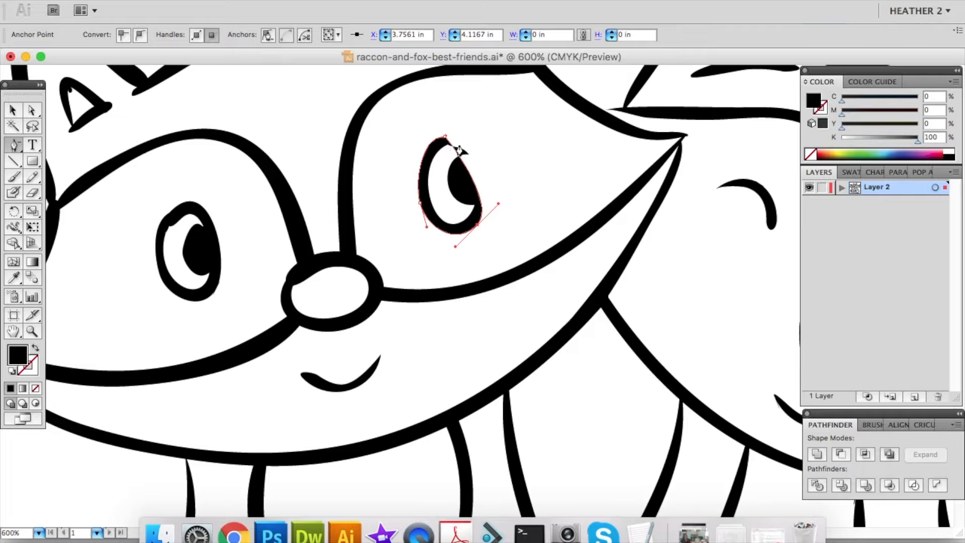
key("super+z")
left_click(446, 144, "super")
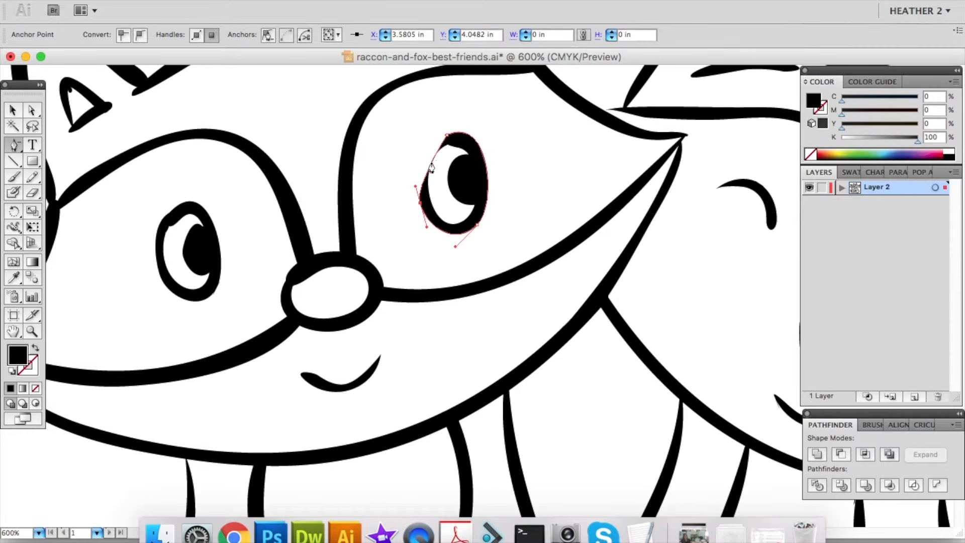
key("a")
left_click_drag(447, 138, 418, 144)
Try to remove anchor points from the lower outer and inner edges of the raccoon's eye.
key("p")
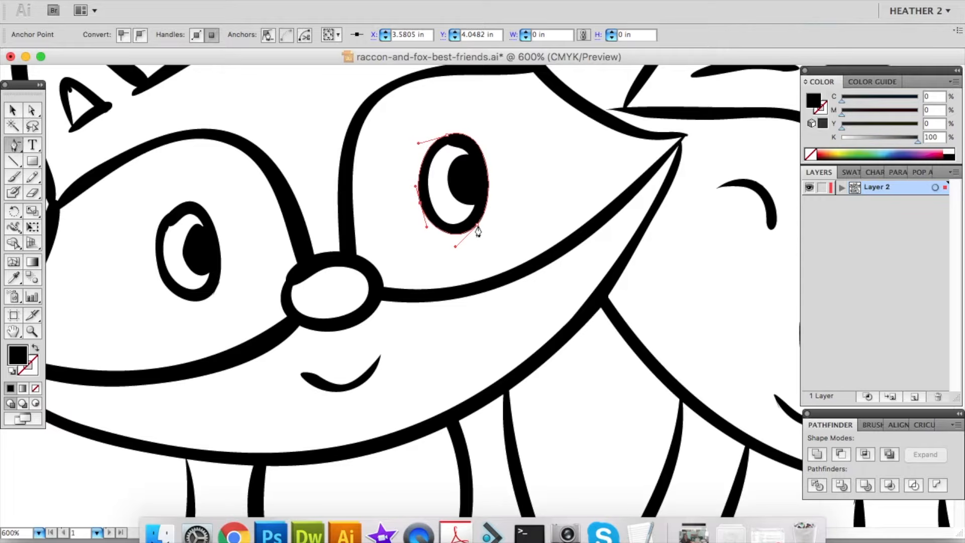
left_click(477, 225)
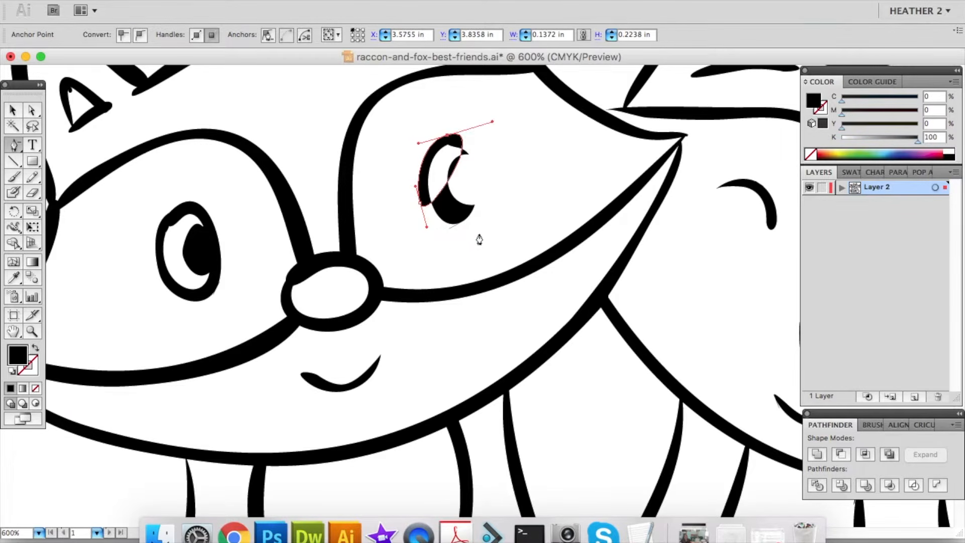
key("ctrl+z")
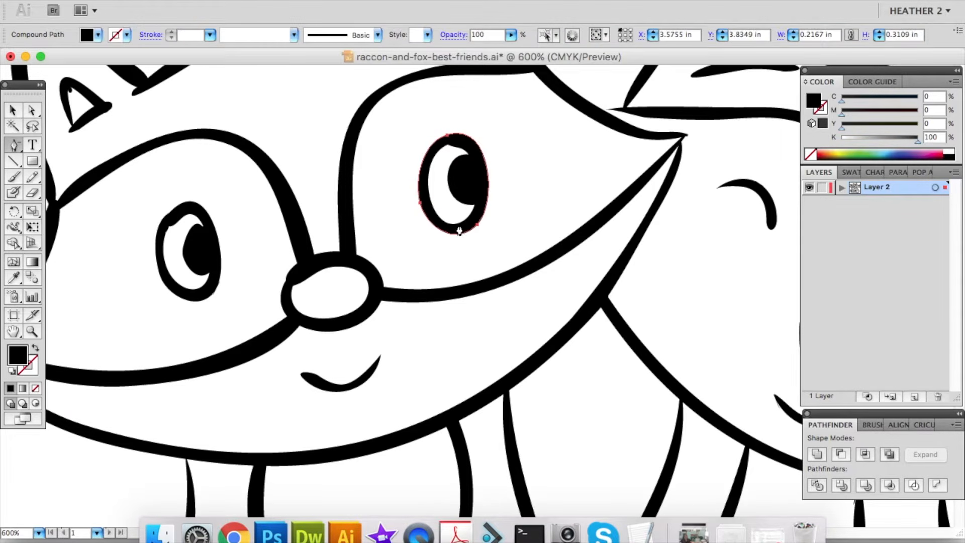
key("a")
left_click(464, 227)
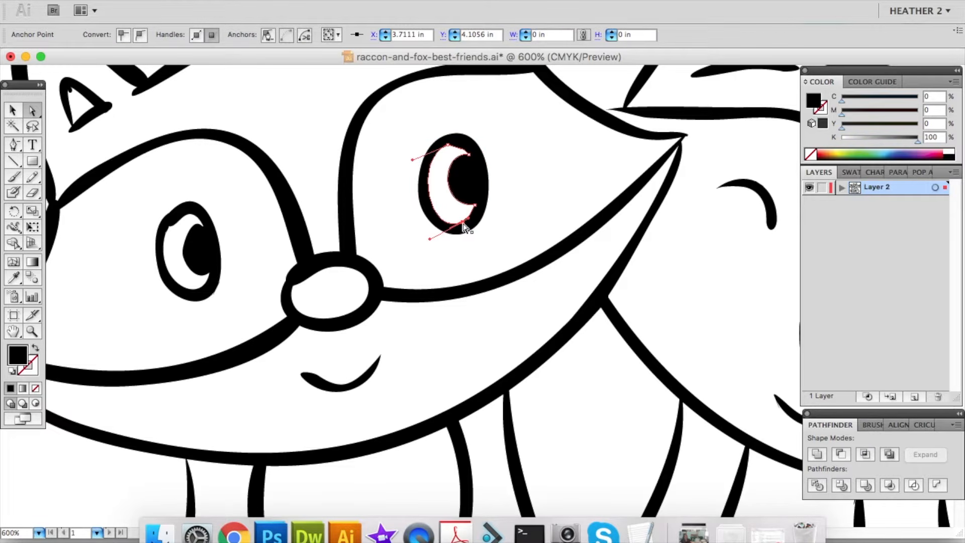
key("p")
left_click(462, 226)
left_click(461, 224)
key("super+z")
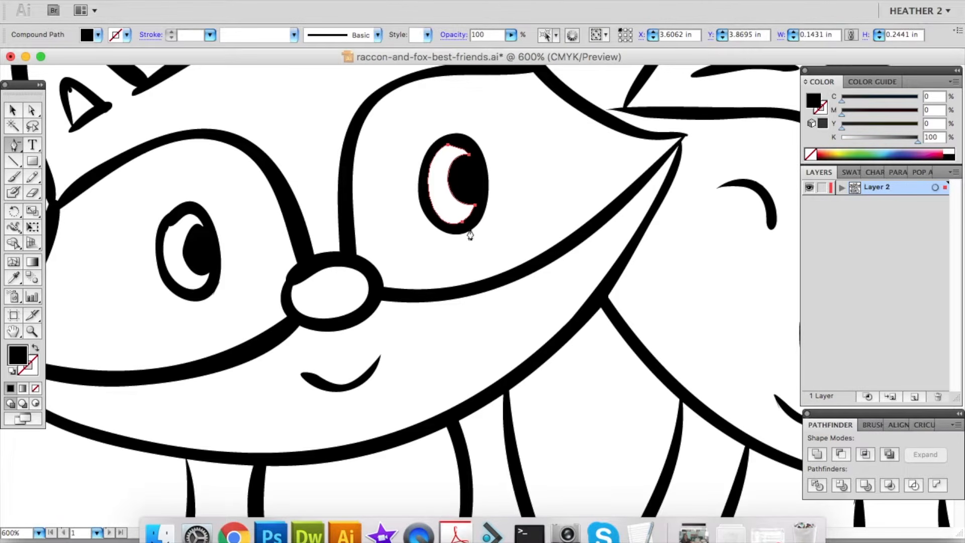
Adjust the upper curve of the white inner shape in the raccoon's eye nearest the fox.
key("a")
left_click(449, 147)
left_click_drag(460, 147, 458, 140)
Clean up excess anchor points on the fox's nose and at the top of its middle leg line.
key("super+a")
key("p")
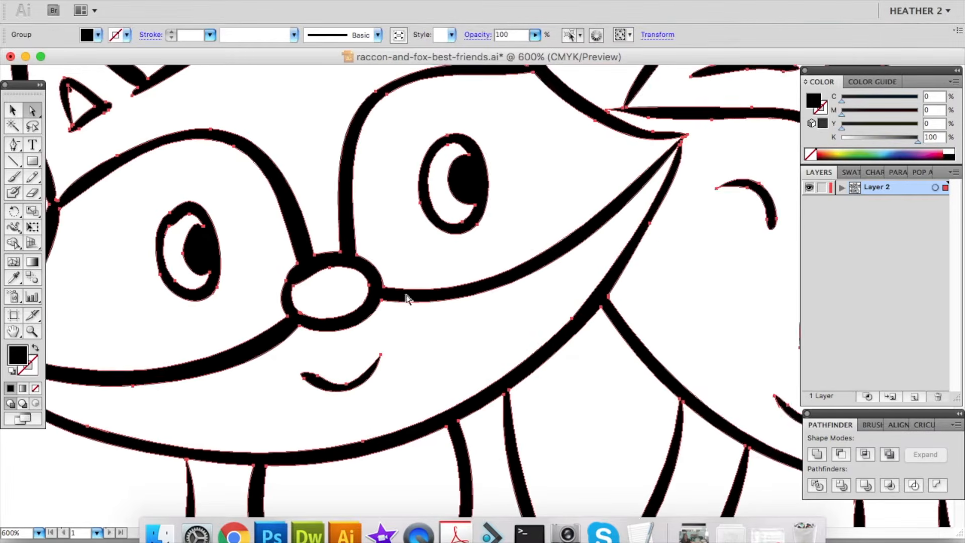
scroll(352, 251, "up", 5)
scroll(352, 252, "right", 3)
left_click_drag(655, 366, 433, 254)
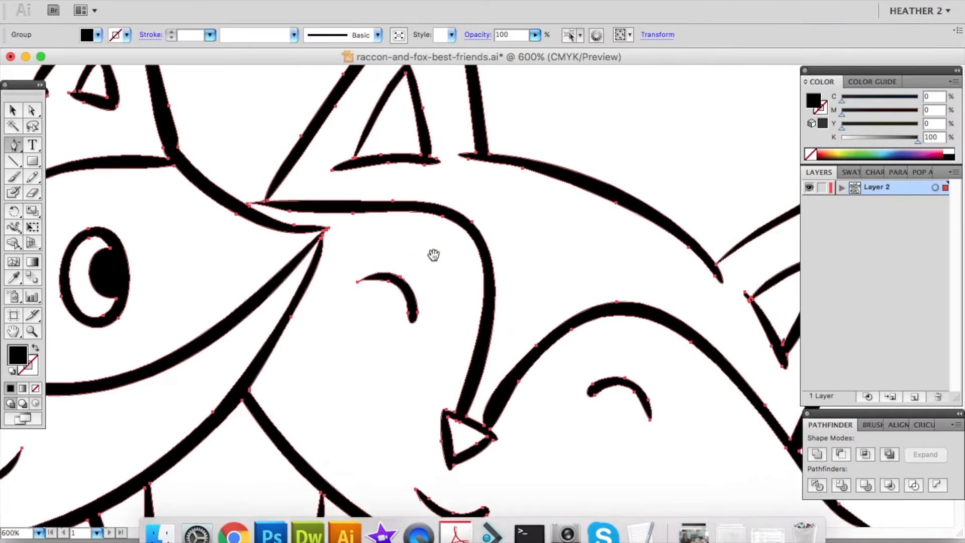
left_click_drag(455, 418, 364, 217)
left_click(361, 215)
key("super+a")
left_click_drag(541, 306, 540, 282)
key("super+a")
left_click_drag(603, 266, 574, 181)
left_click(374, 283)
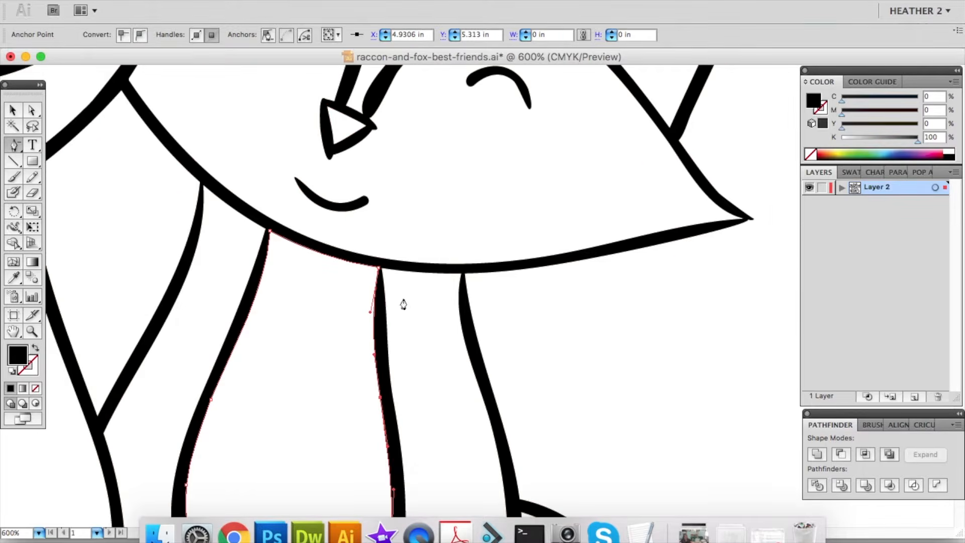
Clean up the fox's leg line nearest the raccoon and smooth its lower curve by adjusting an anchor handle.
key("super+a")
left_click(616, 281)
left_click_drag(623, 239, 498, 336)
key("super+a")
left_click_drag(445, 186, 512, 289)
left_click_drag(463, 324, 448, 100)
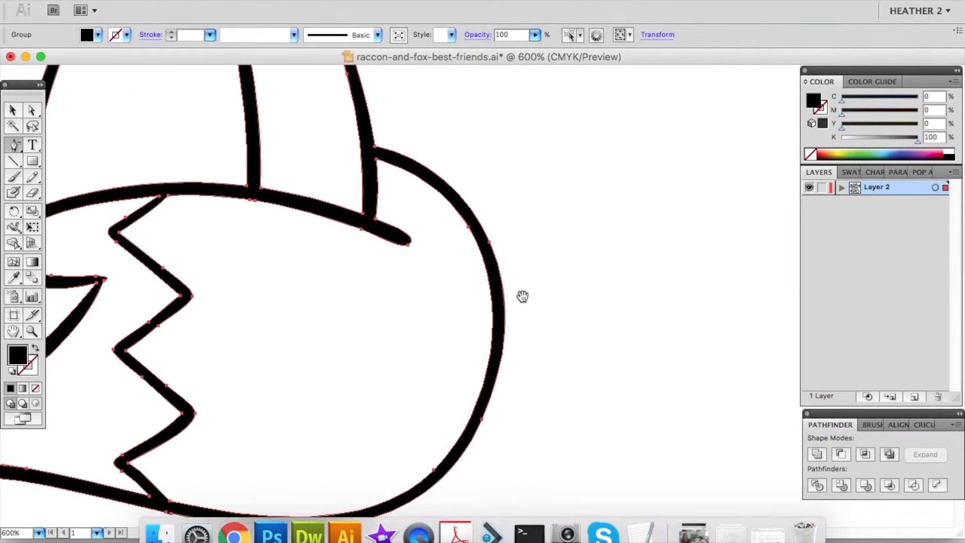
left_click_drag(216, 286, 567, 291)
left_click(392, 209)
key("c")
left_click_drag(414, 179, 428, 278)
key("a")
left_click(431, 139)
left_click_drag(411, 197, 389, 236)
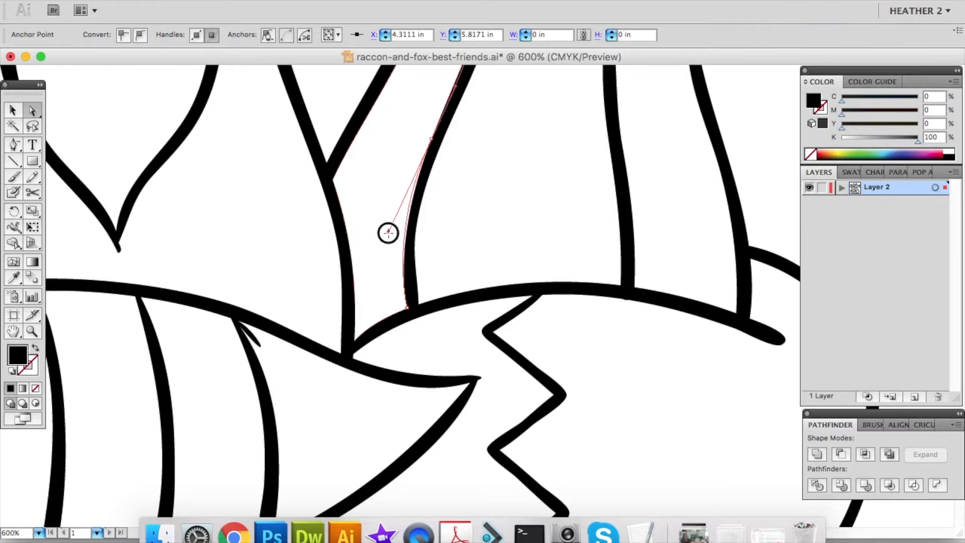
left_click_drag(485, 327, 422, 258)
Remove stray anchor points from the upper end of the last raccoon tail stripe and the lower ends of the other stripes.
key("super+a")
key("minus")
left_click(196, 276)
key("super+a")
left_click_drag(392, 377, 608, 240)
left_click(315, 362)
left_click(203, 386)
key("super+a")
left_click(71, 365)
key("super+a")
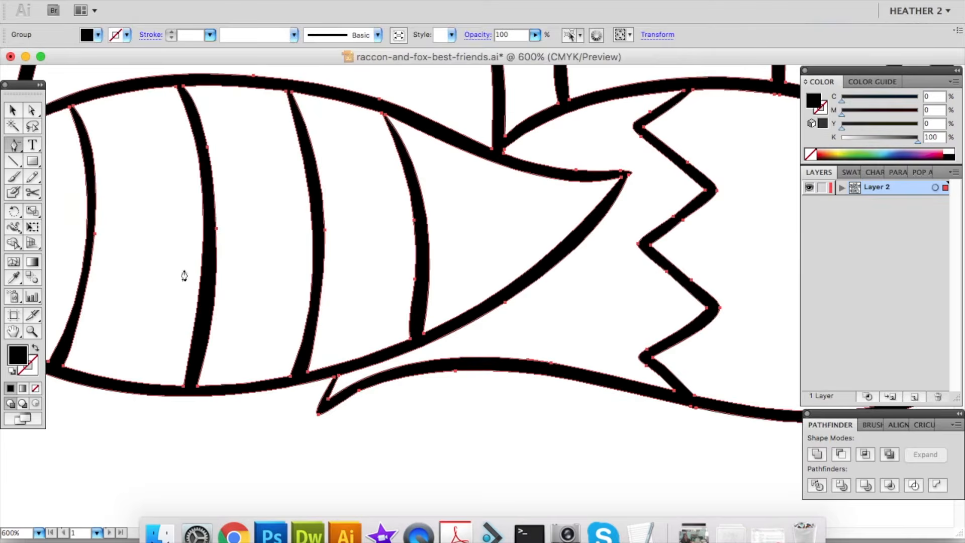
Adjust the curve of the first tail stripe and clean up the inner outline of the raccoon tail's rounded end.
key("a")
left_click_drag(95, 234, 99, 235)
key("super+a")
left_click_drag(368, 393, 667, 422)
left_click(232, 318)
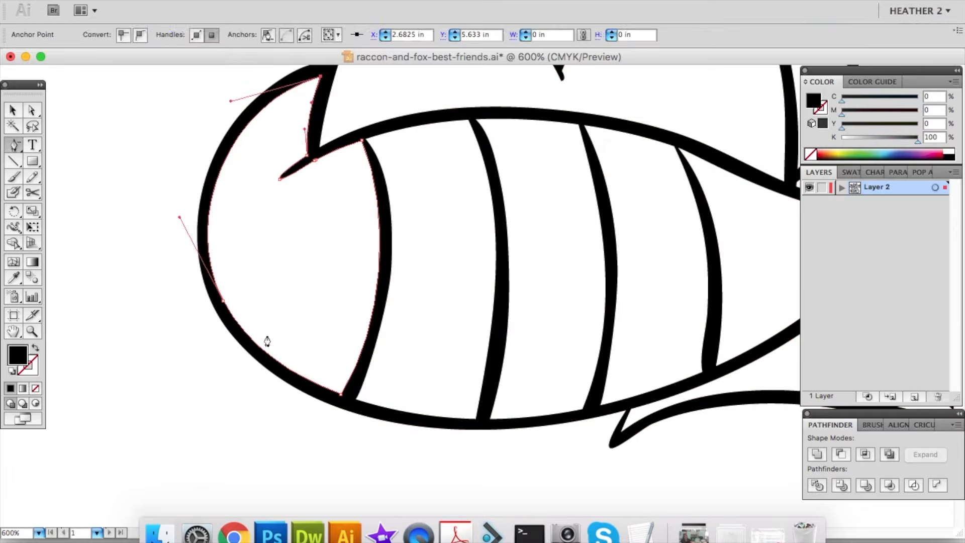
Refine the anchor point and curve of the line work near the raccoon's chin at high magnification.
key("super+a")
left_click_drag(538, 106, 379, 336)
key("minus")
left_click_drag(428, 131, 415, 315)
key("super+plus")
key("super+plus")
key("super+plus")
key("super+plus")
left_click_drag(322, 201, 575, 534)
key("a")
left_click(358, 253)
left_click_drag(356, 253, 219, 242)
Deselect everything and examine the whole cleaned raccoon and fox drawing.
key("v")
left_click(562, 380)
key("super+minus")
key("super+minus")
key("super+minus")
key("super+minus")
key("super+minus")
key("super+minus")
key("super+minus")
key("super+minus")
left_click_drag(557, 375, 425, 278)
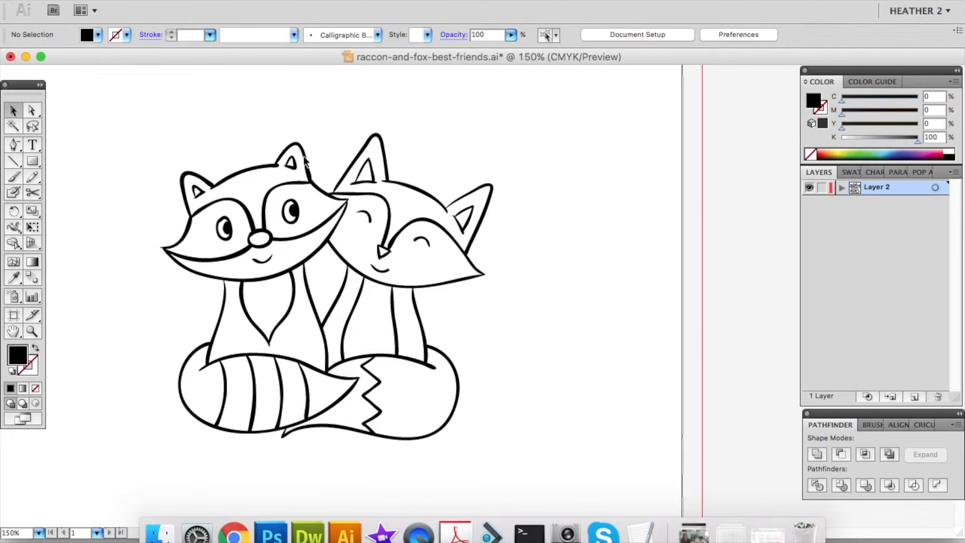
Save the drawing under the name raccon-and-fox-best-friends in SVG format.
left_click(114, 1)
left_click(169, 160)
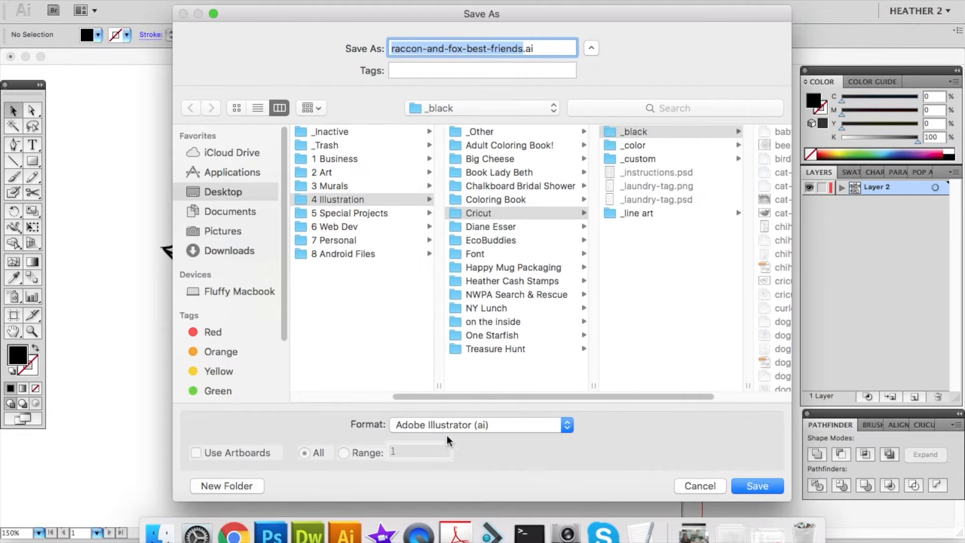
left_click(482, 424)
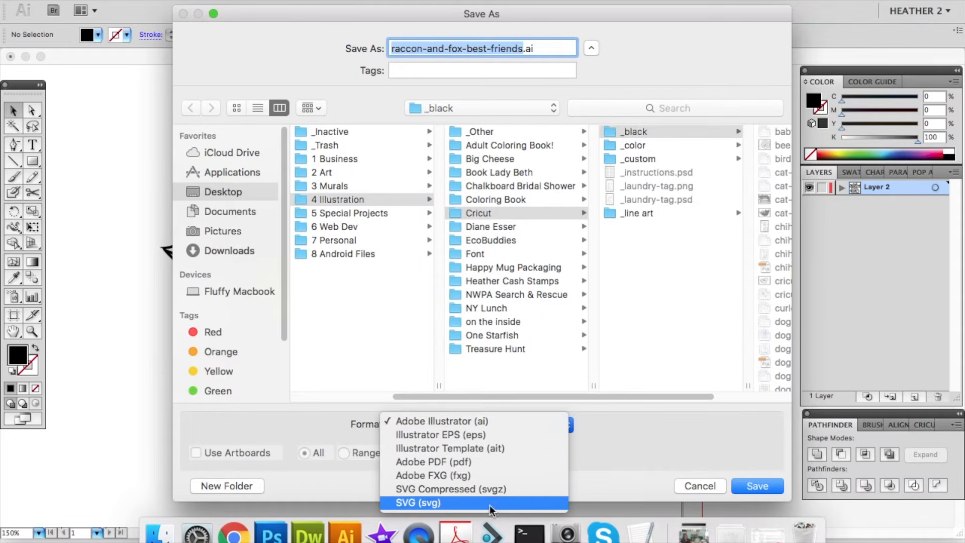
left_click(491, 505)
left_click(754, 486)
left_click(636, 51)
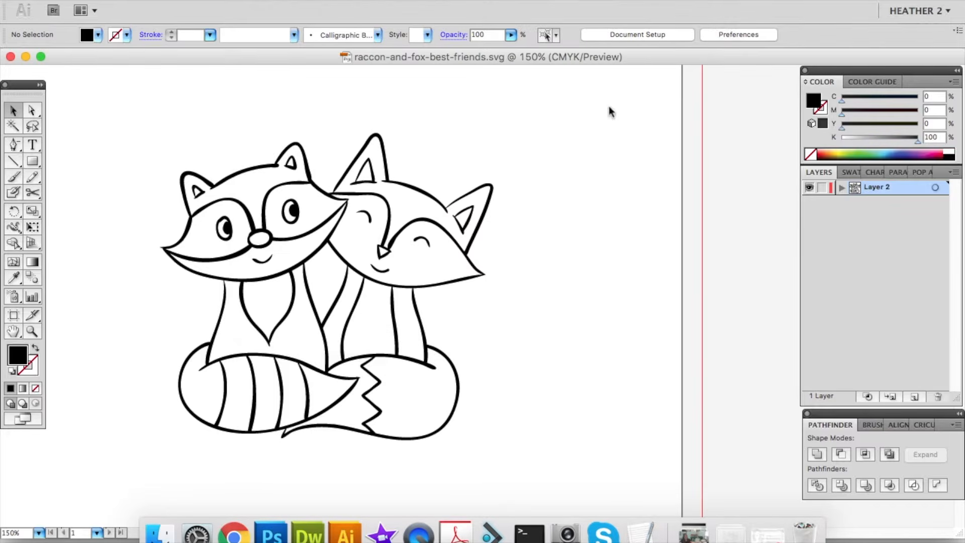
Draw a dark red rectangle (C 15, M 100, Y 90, K 10) without a stroke, covering the whole raccoon and fox drawing.
left_click_drag(508, 345, 582, 341)
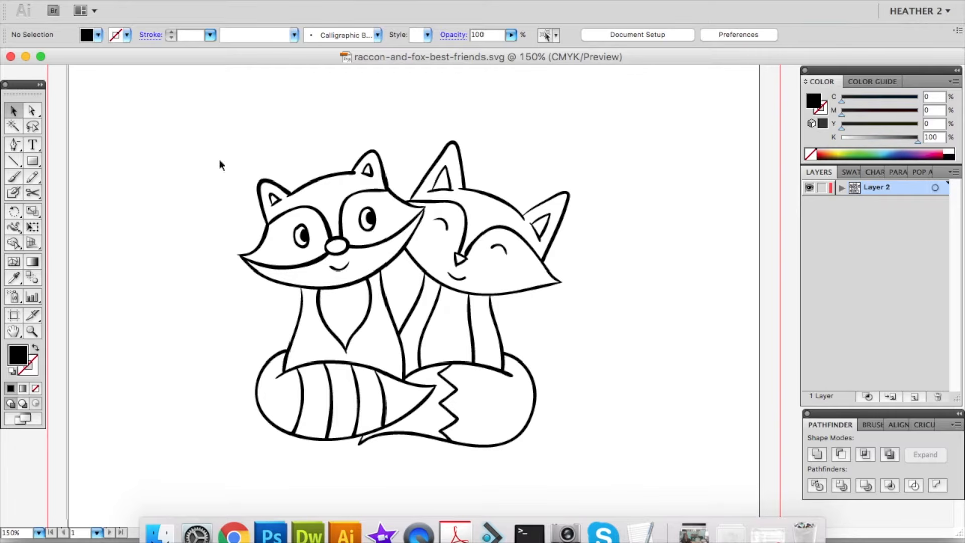
left_click(34, 162)
left_click(13, 355)
left_click(851, 173)
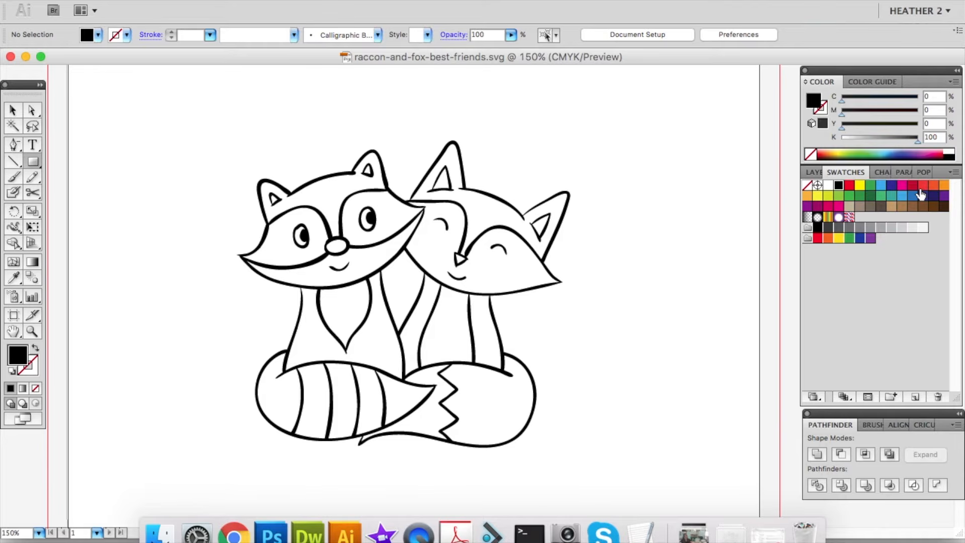
left_click(912, 184)
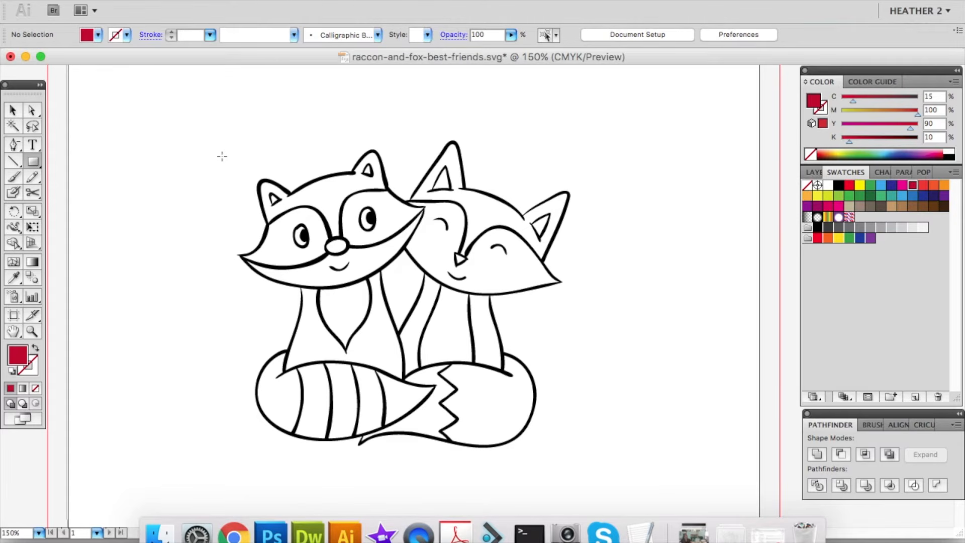
left_click_drag(199, 119, 598, 481)
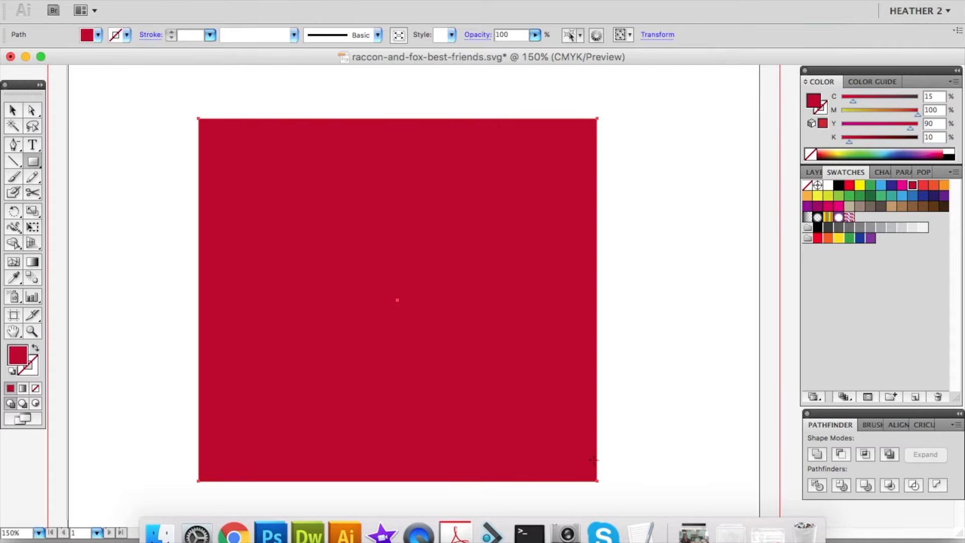
Send the red rectangle to the back, behind the line art.
left_click(190, 1)
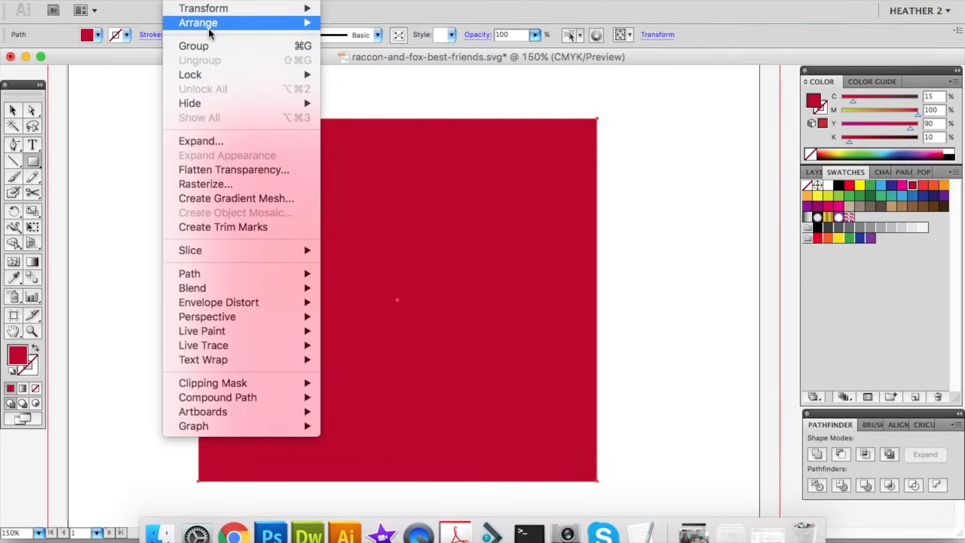
mouse_move(254, 25)
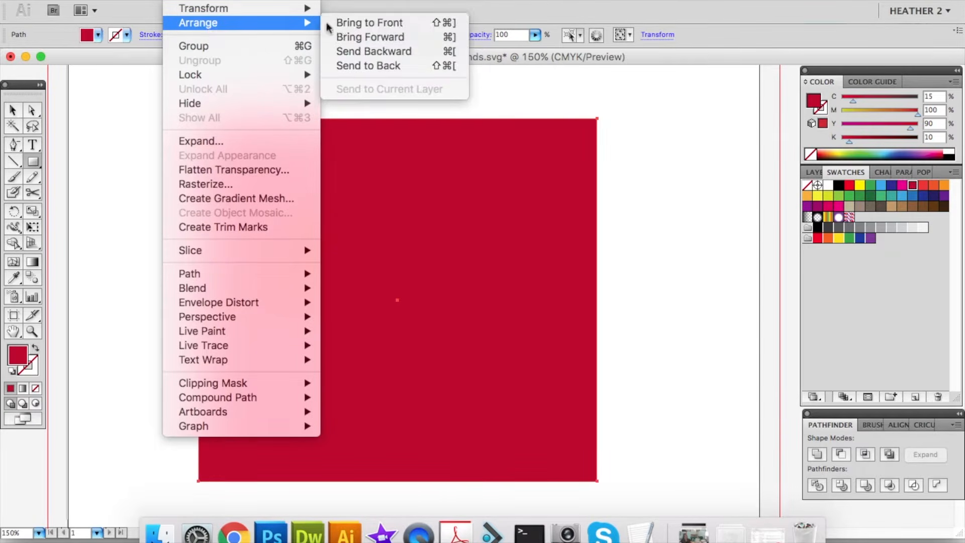
left_click(423, 68)
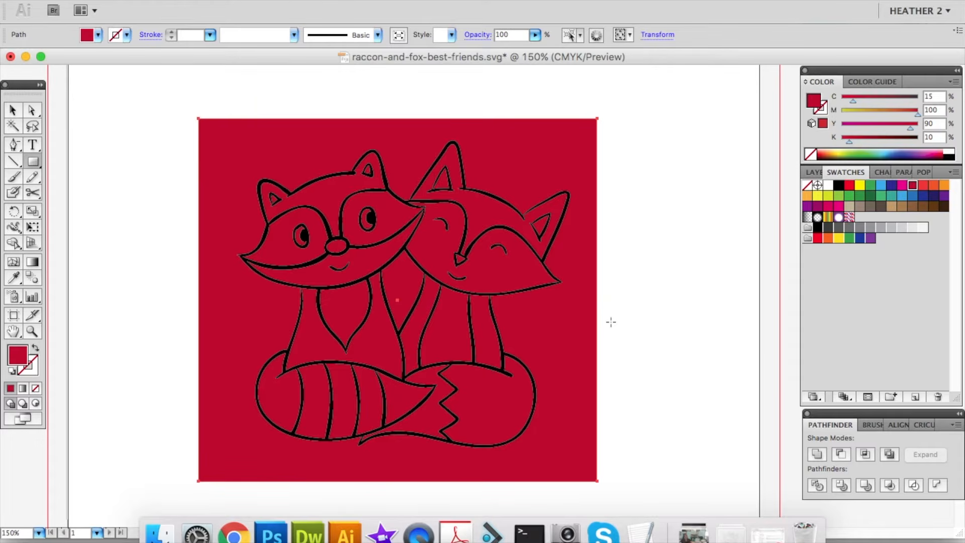
Combine the rectangle and all line art with the Pathfinder Merge operation, and ungroup and deselect the result.
key("v")
key("super+a")
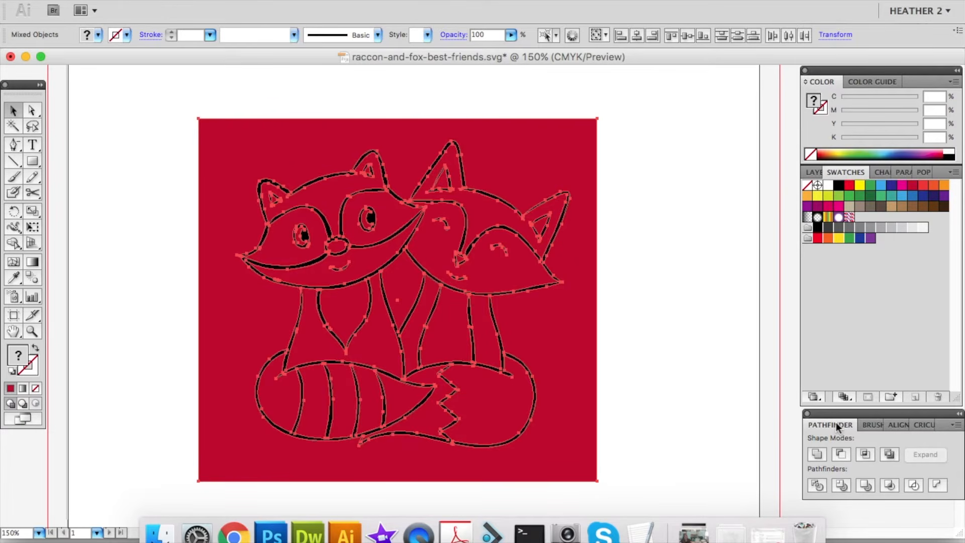
left_click(865, 486)
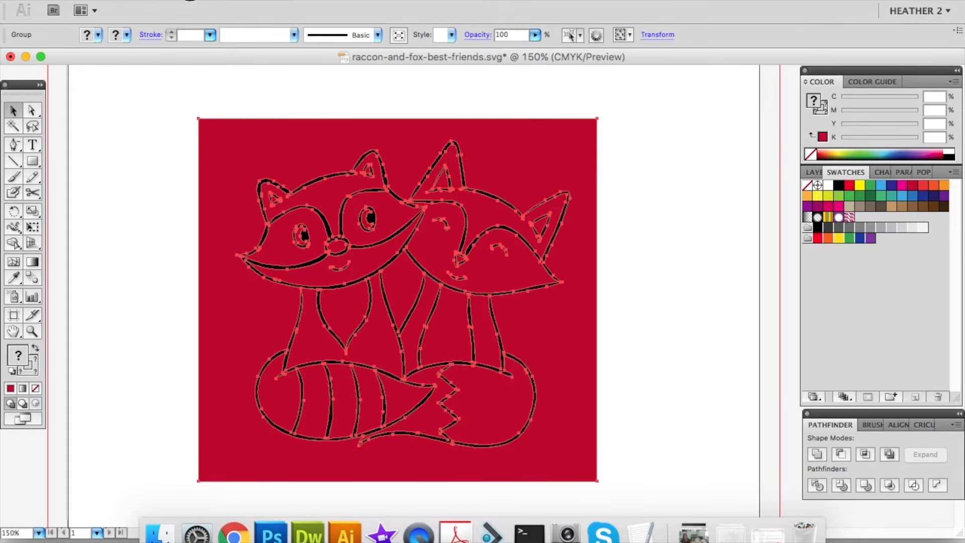
left_click(239, 2)
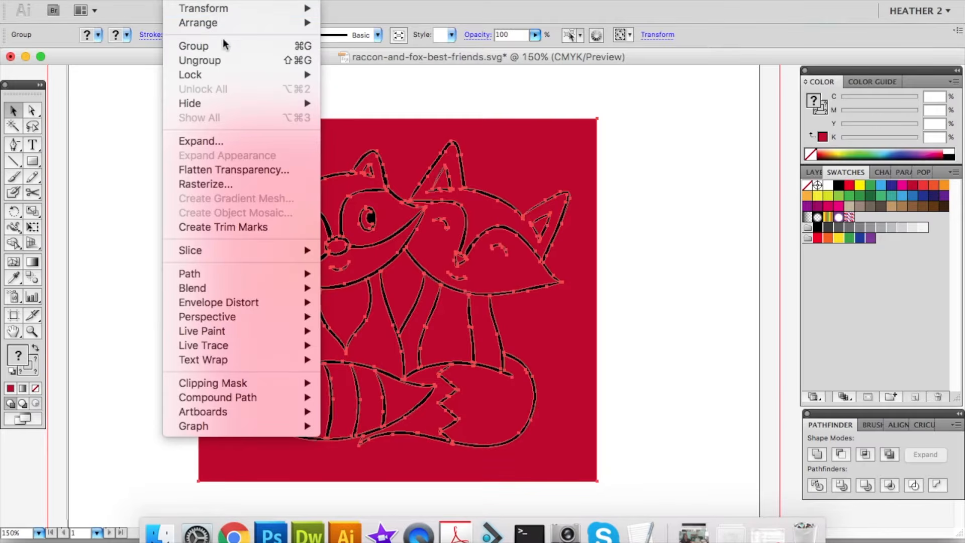
left_click(257, 65)
left_click(633, 223)
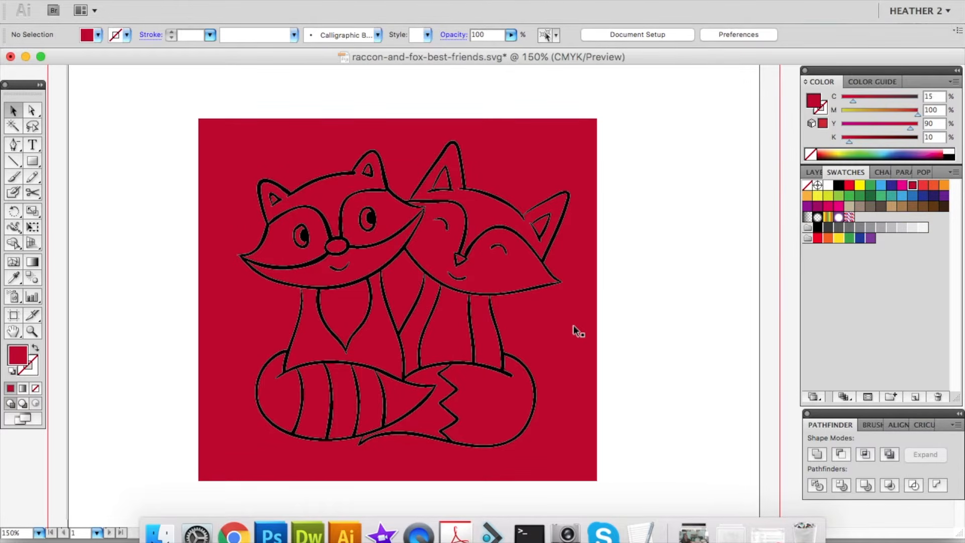
Delete the red background around the animals and the red area in the gap between their bodies.
left_click(566, 338)
key("Delete")
left_click(420, 300)
key("Delete")
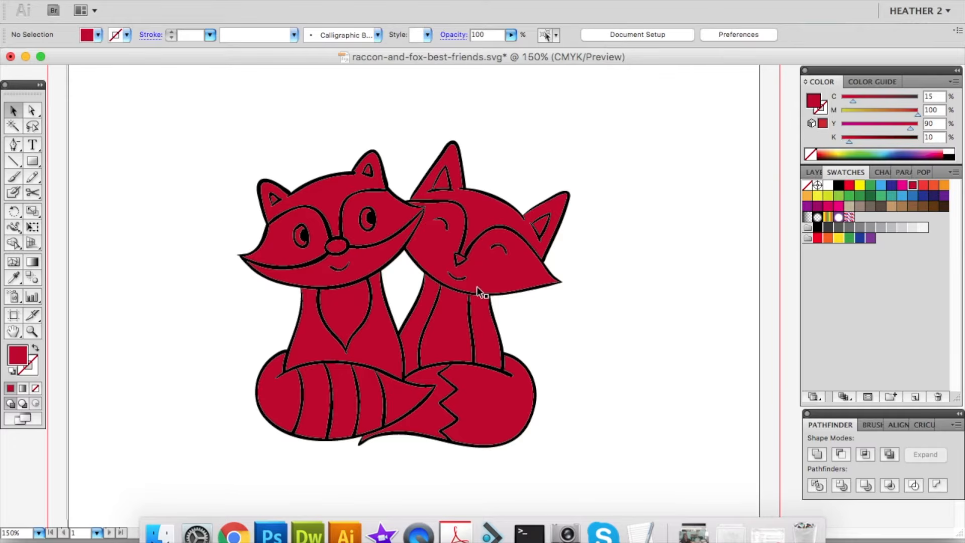
Fill the raccoon's lower face and chest with light grey (K 10).
left_click(366, 260)
left_click(352, 306, "shift")
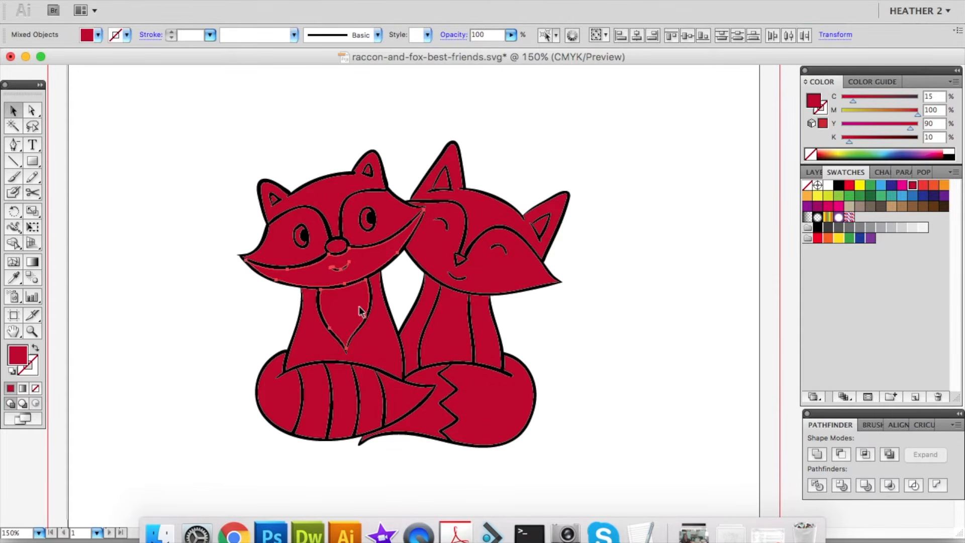
left_click(912, 227)
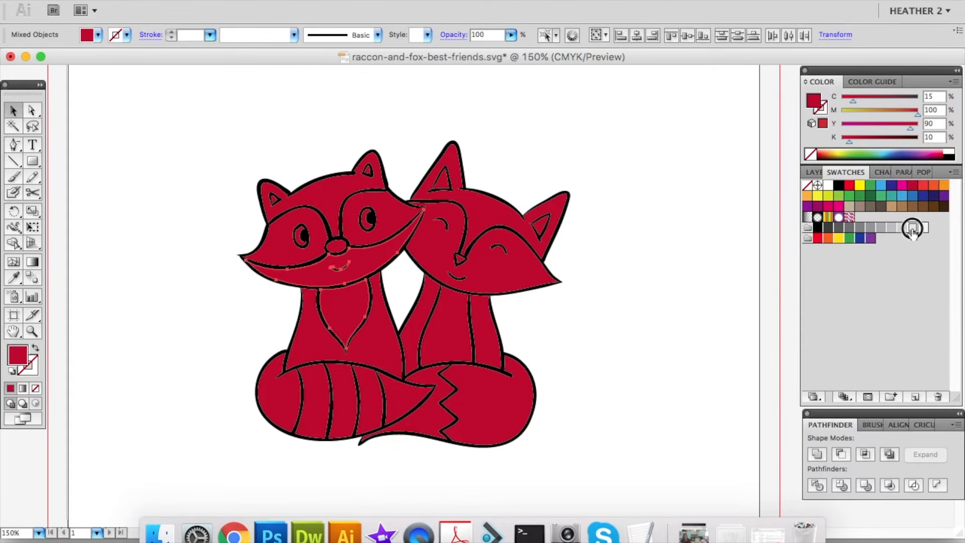
Fill the fox's face, chest, tail tip and inner ears with light grey (K 10).
left_click(518, 256)
left_click(445, 364, "shift")
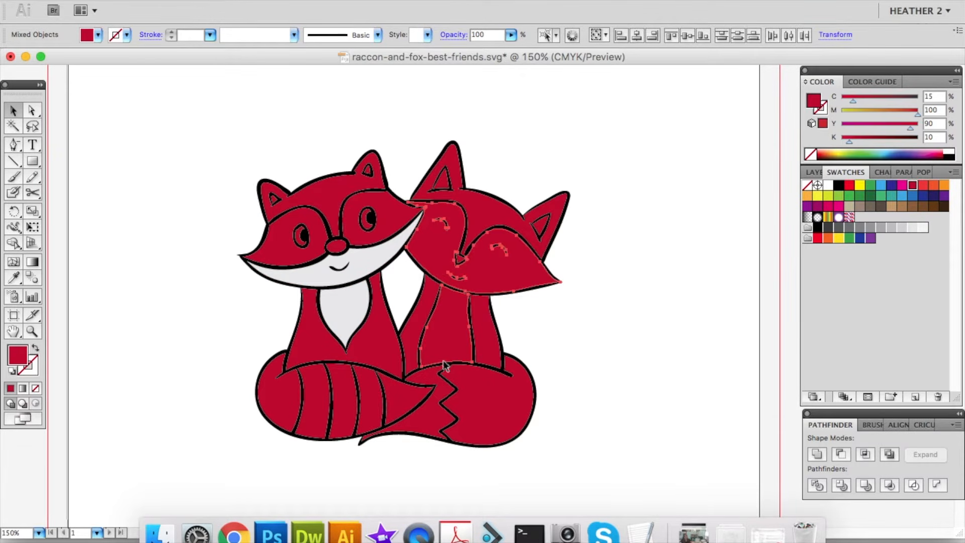
left_click(432, 405, "shift")
left_click(442, 180, "shift")
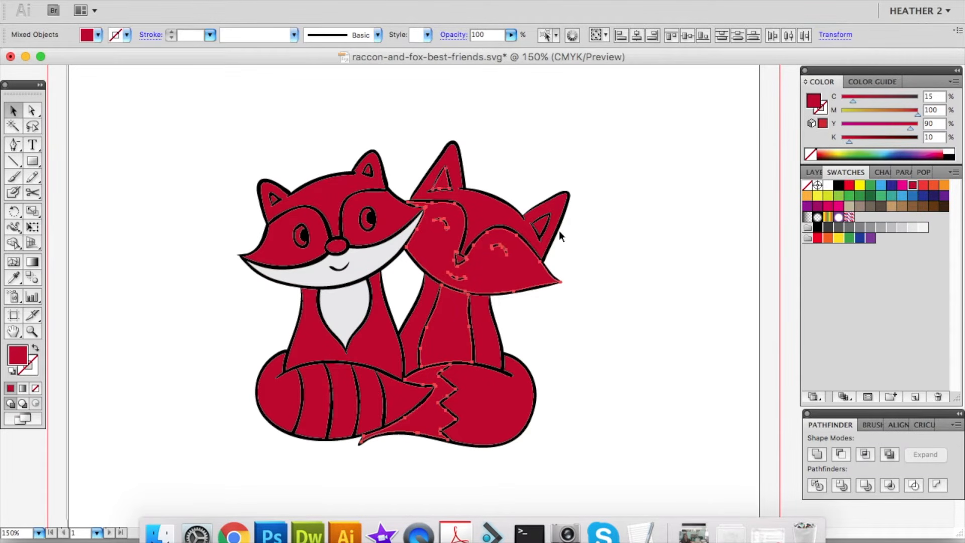
left_click(912, 227)
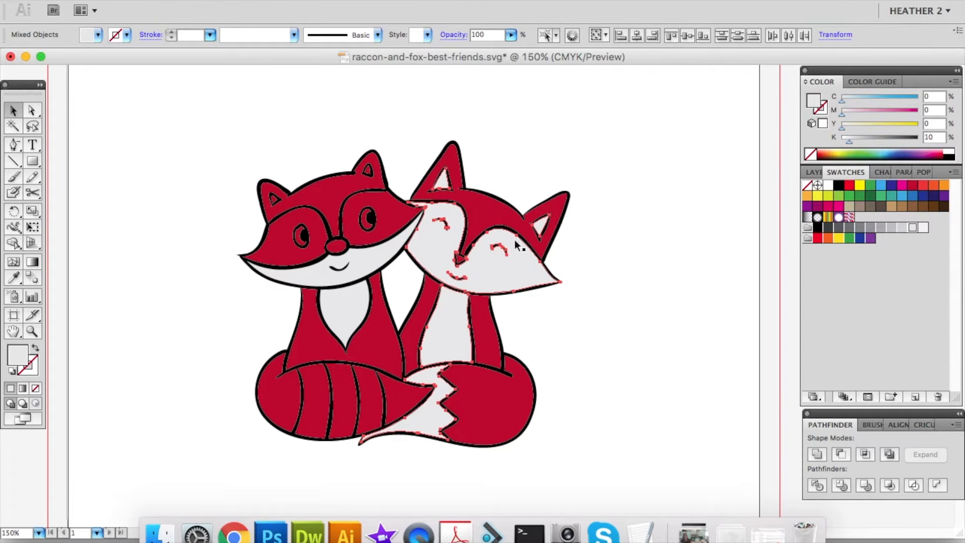
Fill the raccoon's body, head and alternating tail sections with 50% grey, and its eye mask with black.
left_click(333, 354)
left_click(326, 391, "shift")
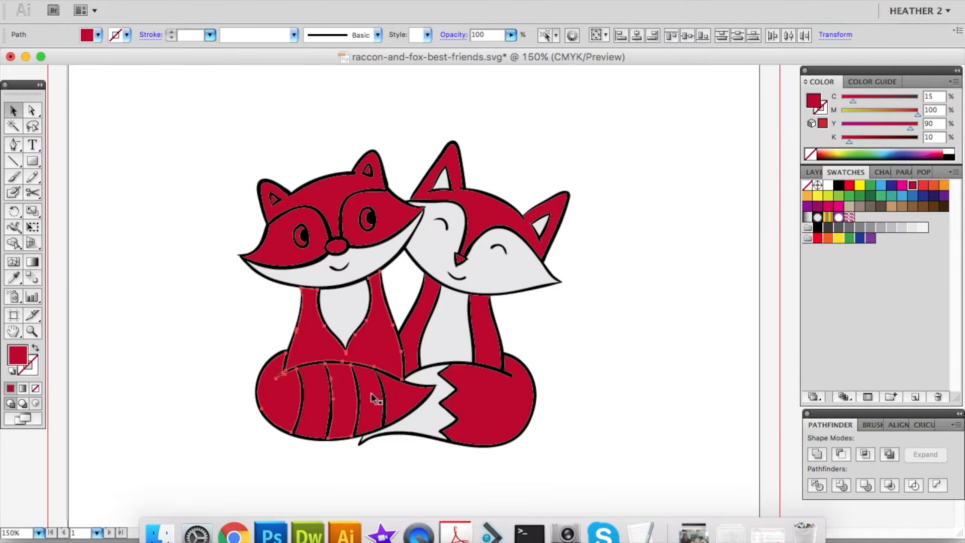
left_click(870, 227)
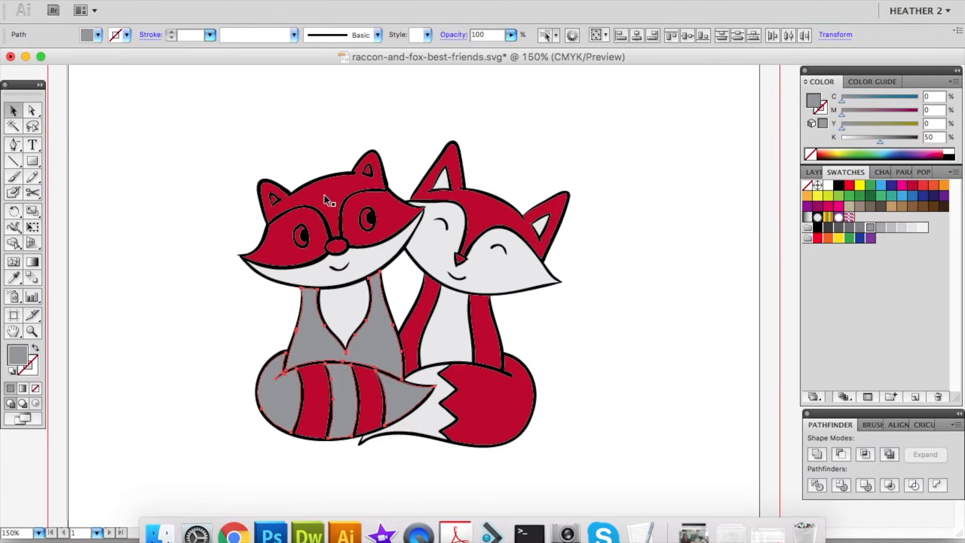
left_click(324, 194)
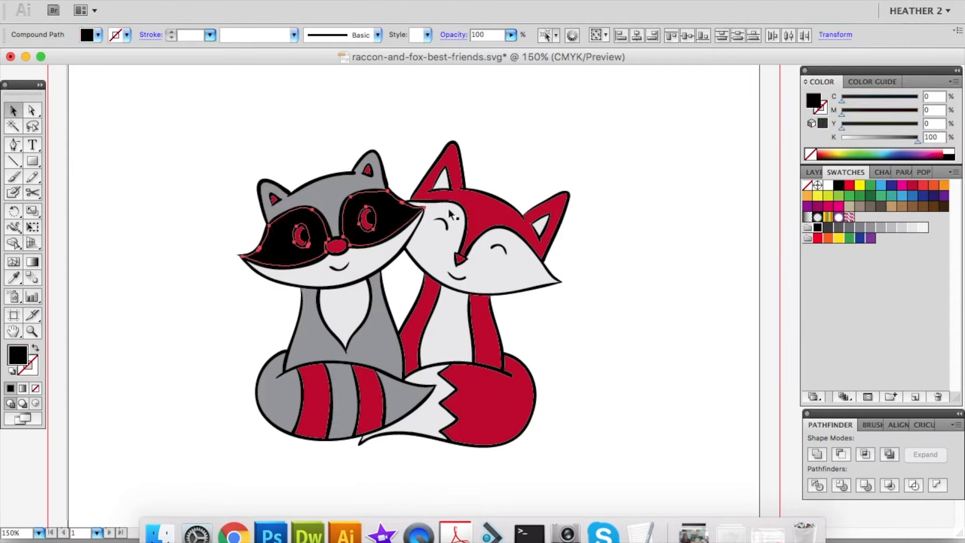
Fill the raccoon's eye whites with light grey and its two remaining red tail stripes with black.
left_click(301, 236)
left_click(366, 219, "shift")
left_click(912, 227)
left_click(371, 397)
left_click(314, 402, "shift")
left_click(818, 227)
key("super+z")
key("super+z")
left_click(593, 326)
left_click(827, 185)
left_click(594, 326)
Fill the raccoon's nose and the fox's nose with black.
key("super+equal")
key("super+equal")
left_click(336, 246)
left_click(818, 227)
left_click(553, 353)
left_click_drag(519, 355, 375, 303)
left_click(530, 241)
left_click(818, 227)
left_click(640, 380)
left_click_drag(640, 382, 638, 282)
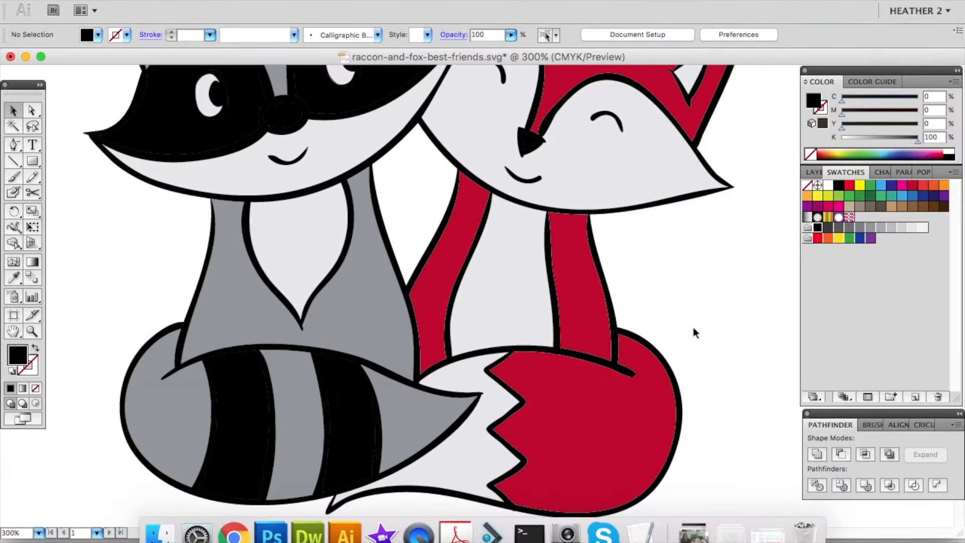
key("super+minus")
key("super+minus")
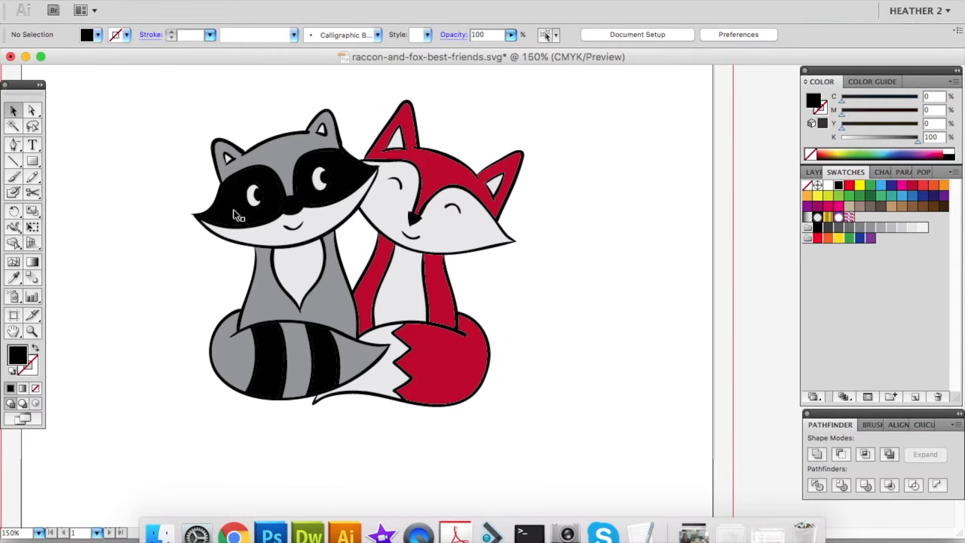
Select all shapes with the same black fill colour as the raccoon's mask and unite them into one shape.
left_click(233, 209)
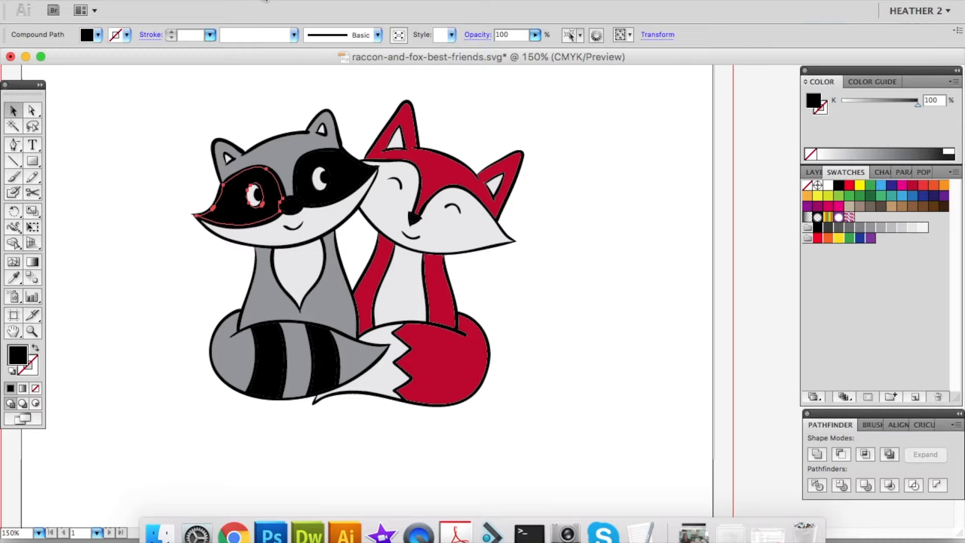
left_click(268, 1)
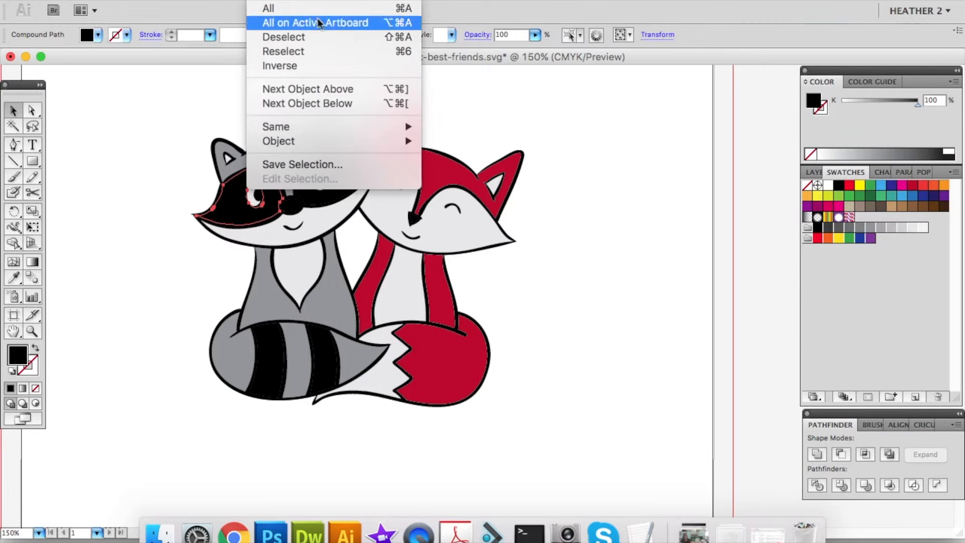
mouse_move(366, 127)
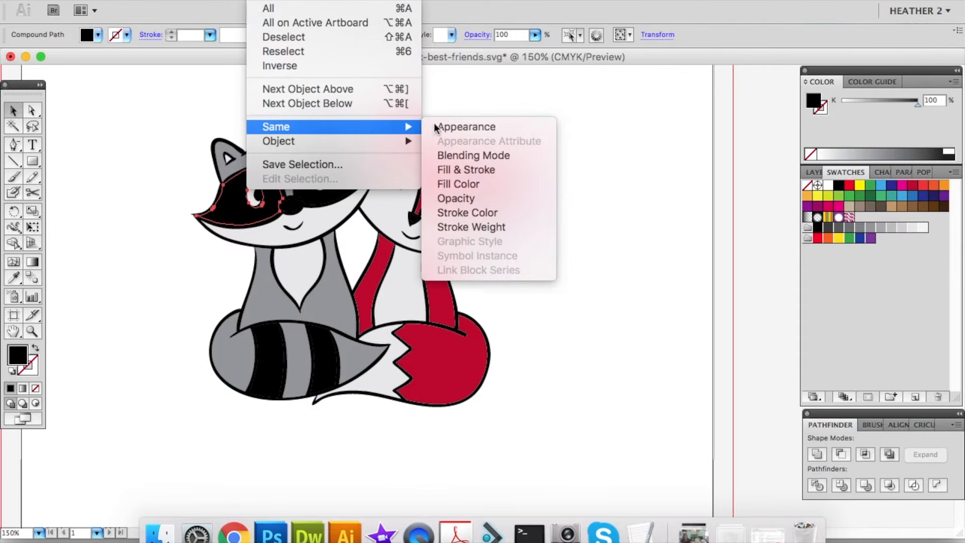
left_click(489, 184)
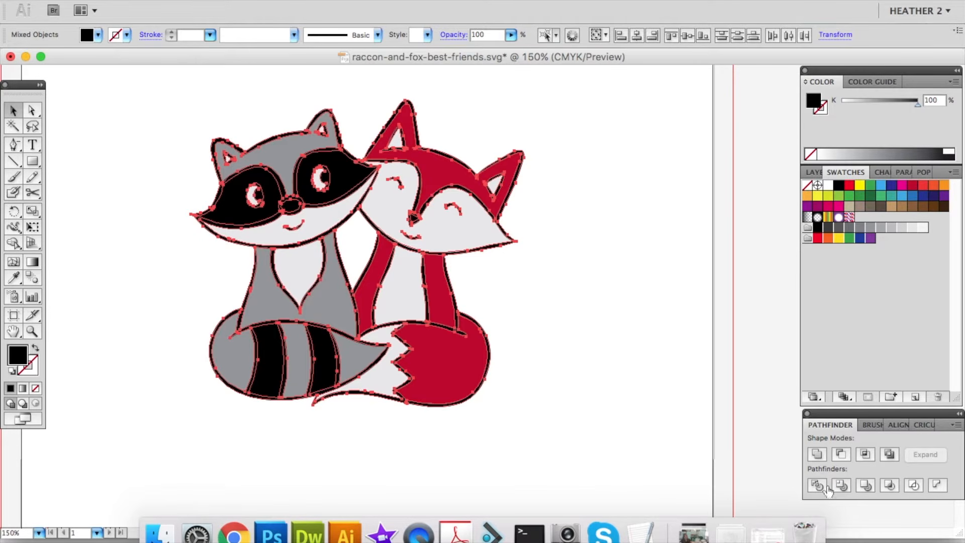
left_click(817, 454)
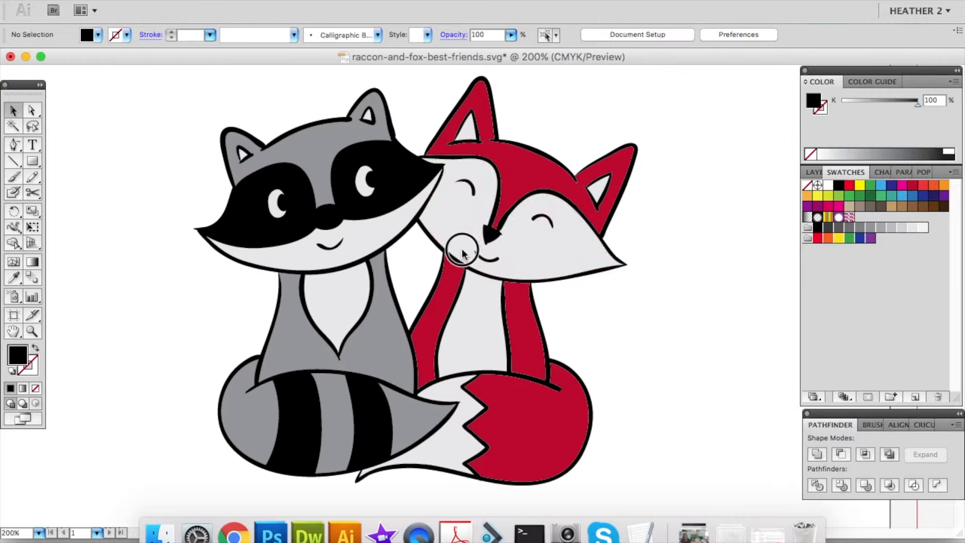
Select all shapes with the same light grey fill colour as the fox's face and make them one compound path.
left_click(463, 252)
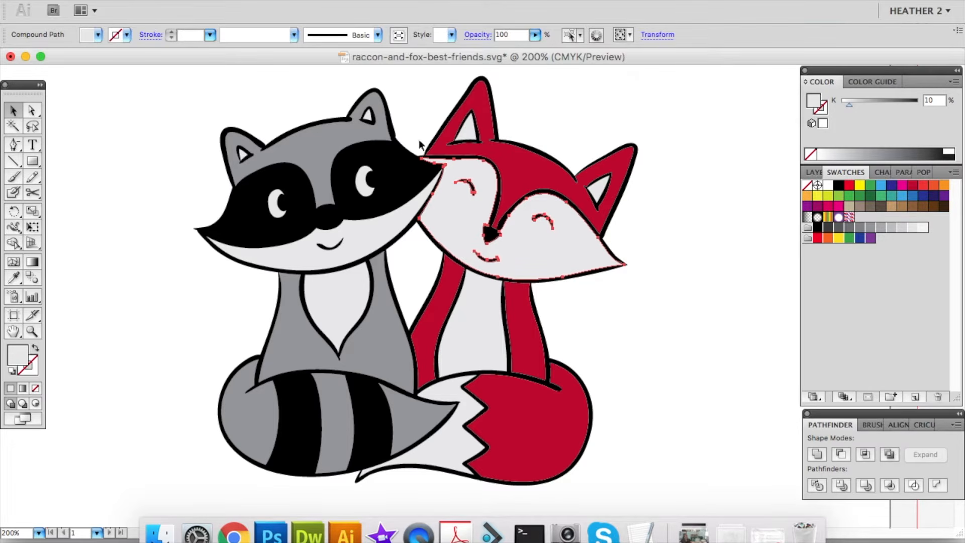
left_click(289, 1)
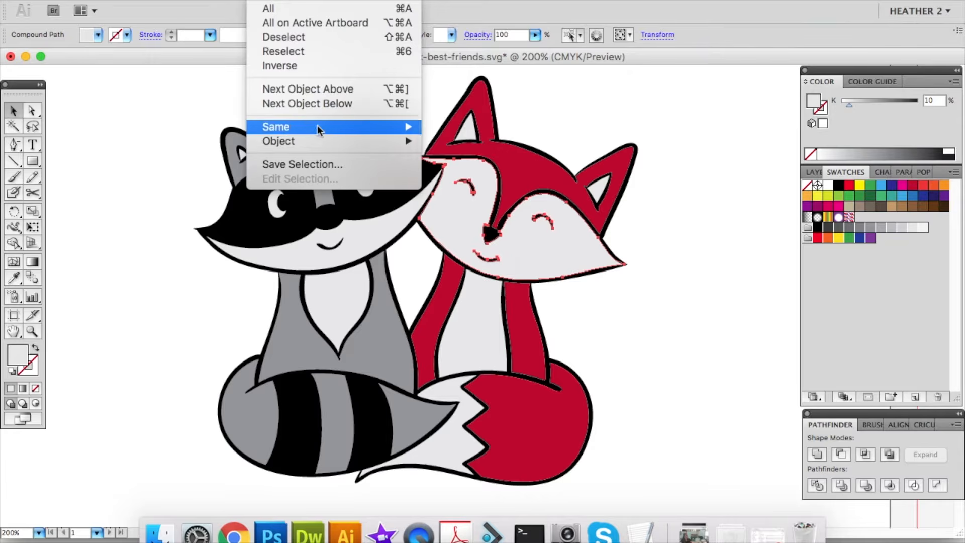
mouse_move(318, 126)
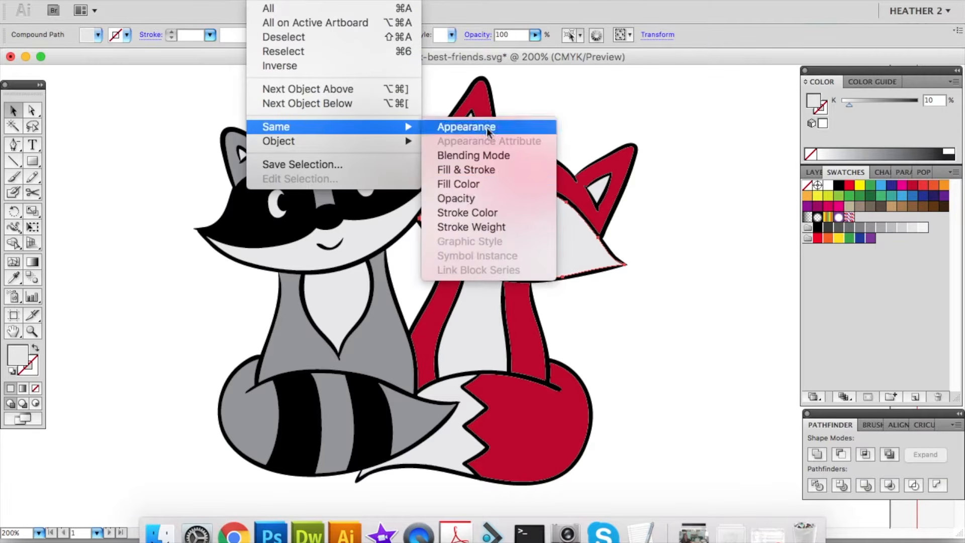
left_click(501, 187)
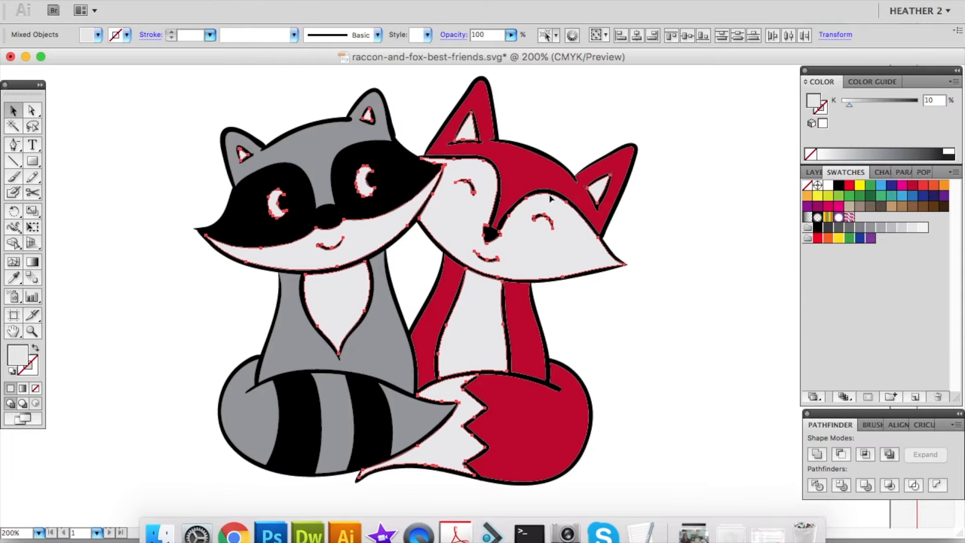
left_click(176, 0)
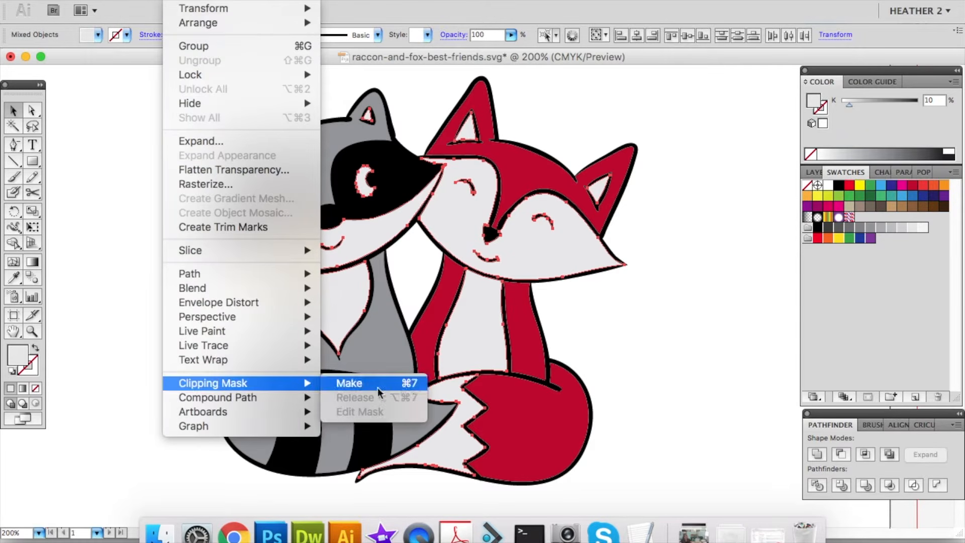
mouse_move(275, 402)
left_click(374, 401)
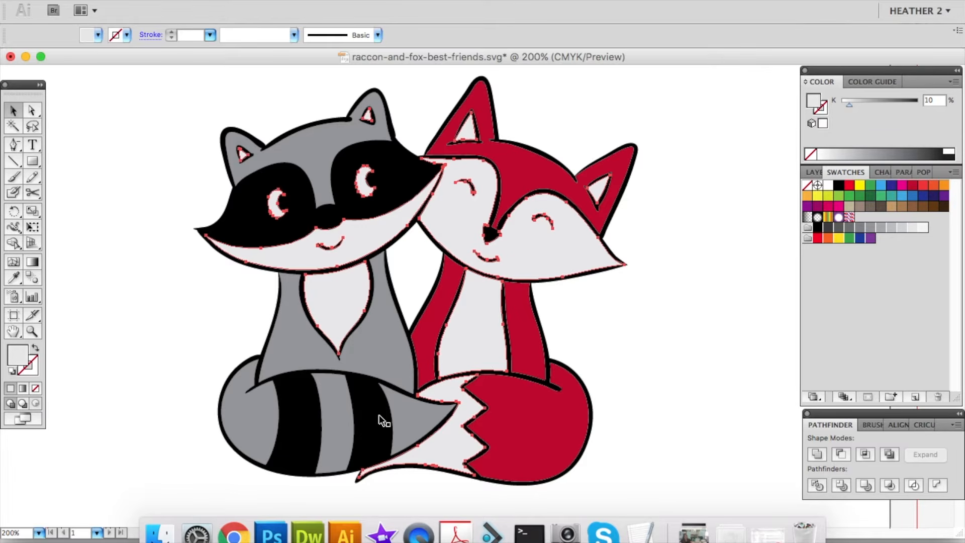
Make the united black shapes and outlines into one compound path.
left_click(373, 425)
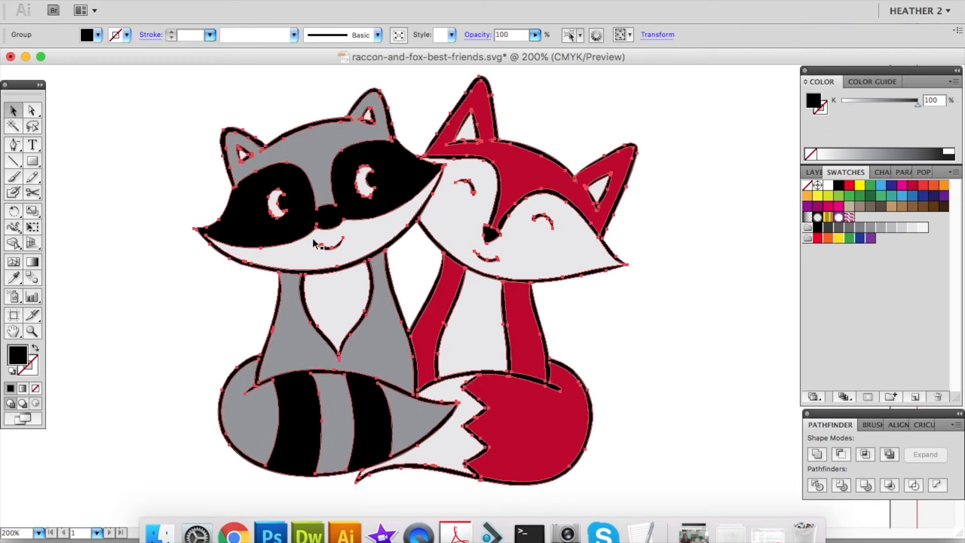
left_click(179, 0)
mouse_move(265, 401)
left_click(349, 397)
left_click(582, 330)
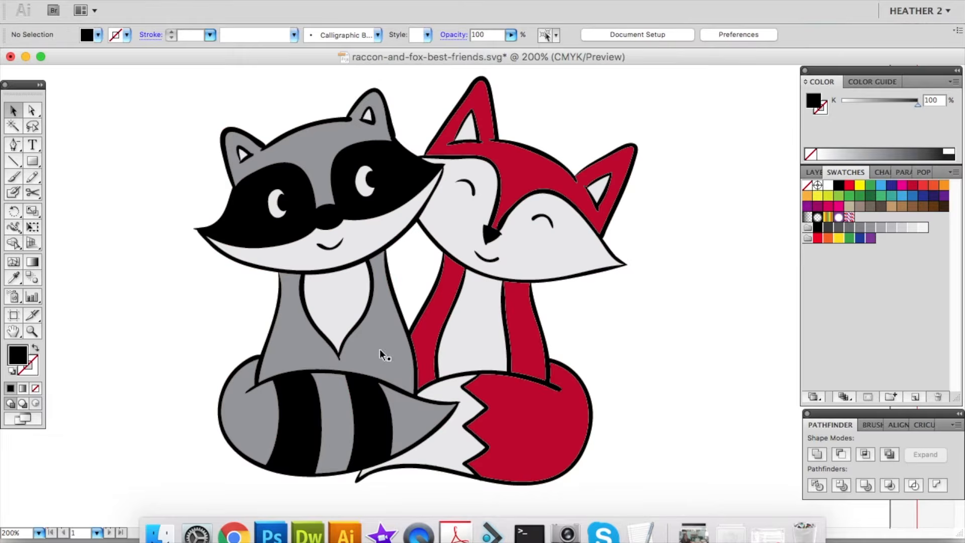
Select all shapes with the same 50% grey fill colour as the raccoon's body and make them a compound path.
left_click(381, 351)
left_click(260, 0)
mouse_move(340, 128)
left_click(499, 189)
left_click(179, 0)
left_click(347, 397)
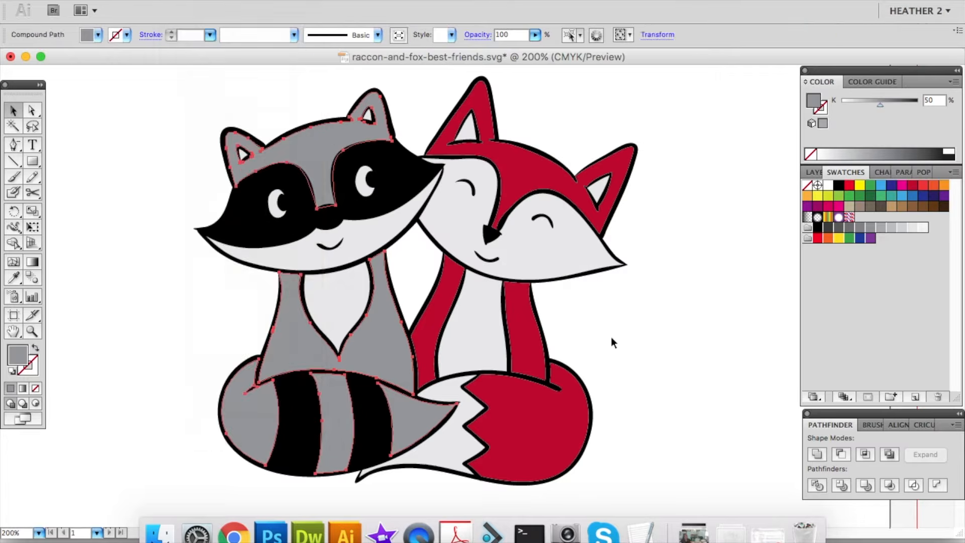
Select all shapes with the same red fill colour as the fox's body and make them a compound path.
left_click(546, 355)
left_click(260, 0)
mouse_move(340, 127)
left_click(499, 184)
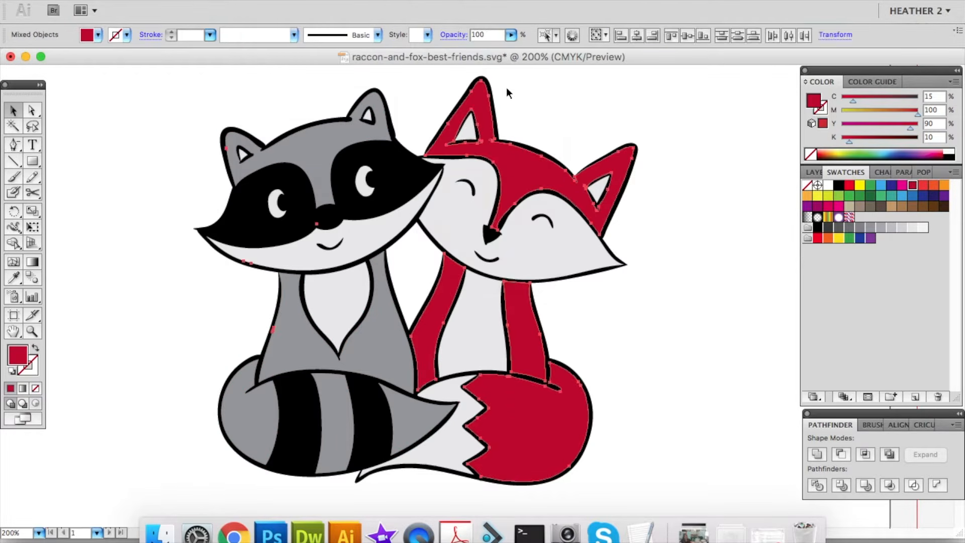
left_click(178, 0)
mouse_move(282, 397)
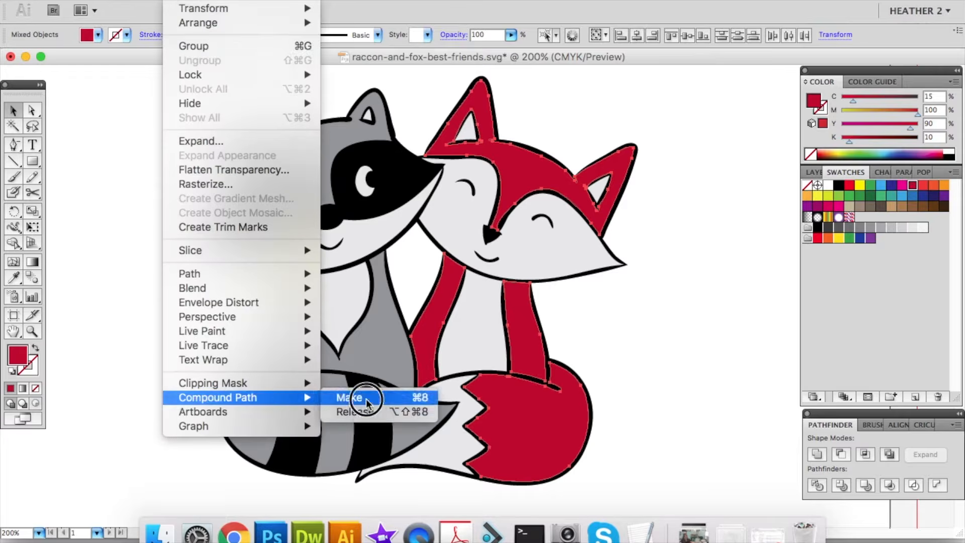
left_click(370, 397)
left_click(642, 316)
Move the red, light grey, black and 50% grey compound paths together onto a new layer, keeping them in place.
left_click(525, 352)
left_click(478, 349, "shift")
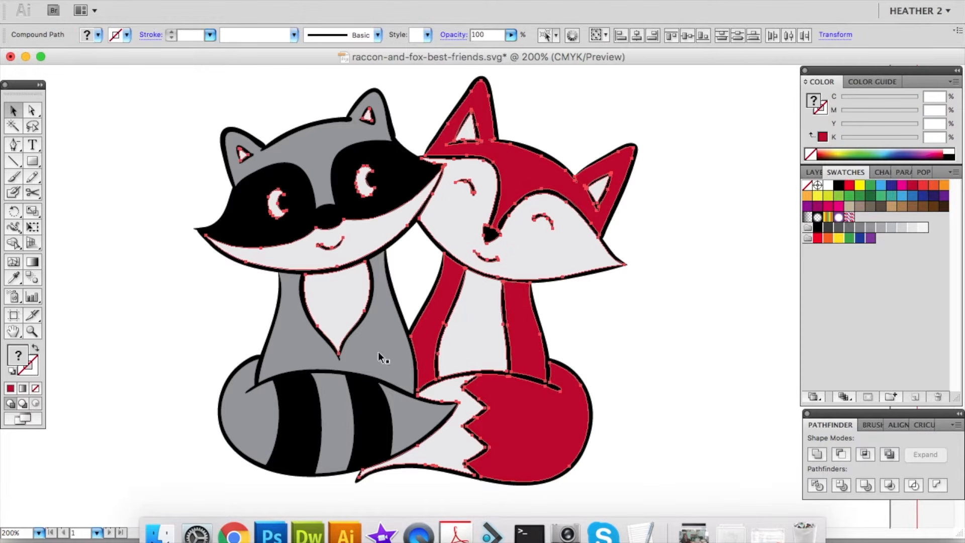
left_click(372, 411, "shift")
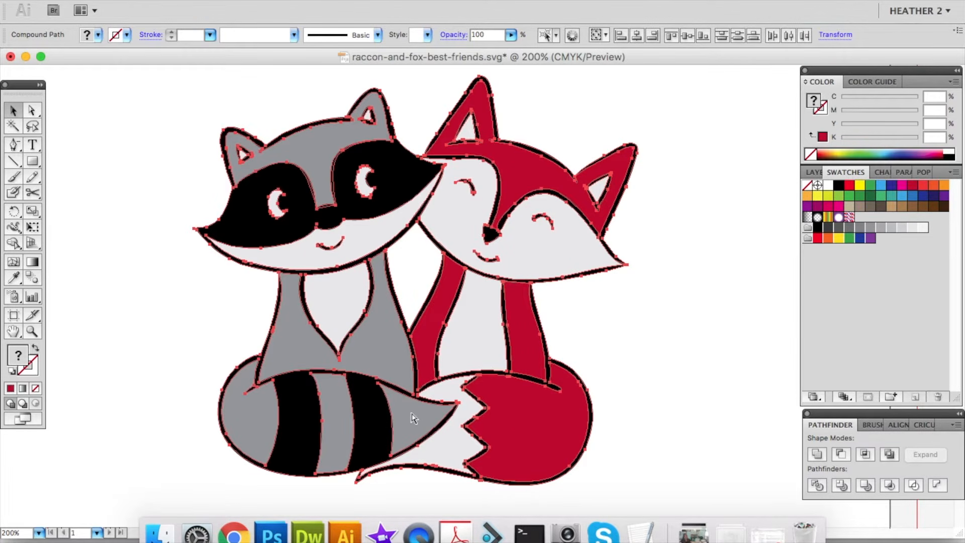
key("Delete")
left_click(814, 173)
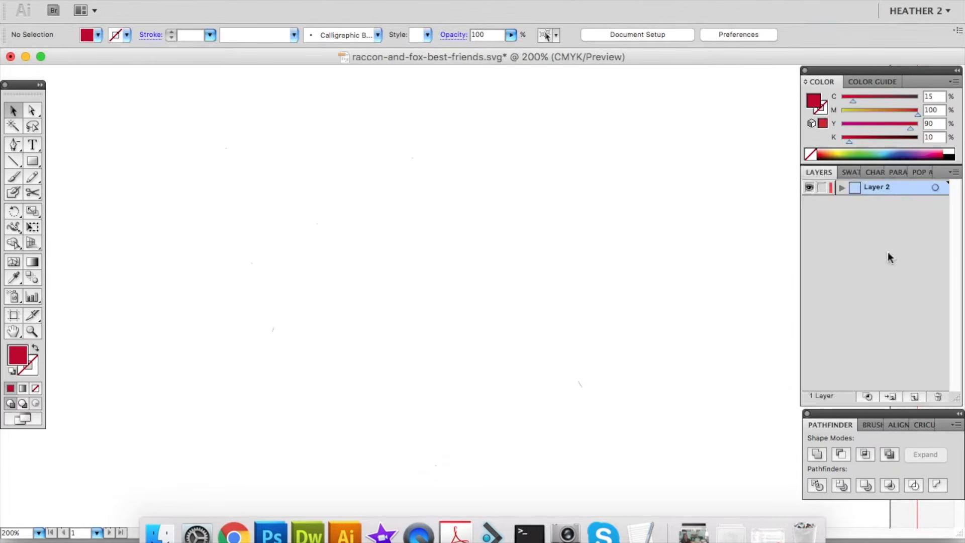
left_click(914, 397)
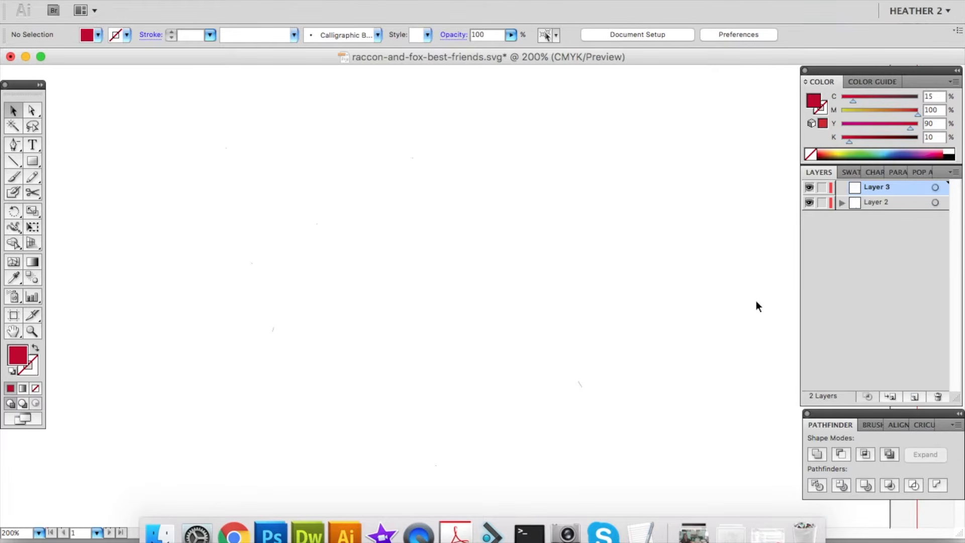
key("super+f")
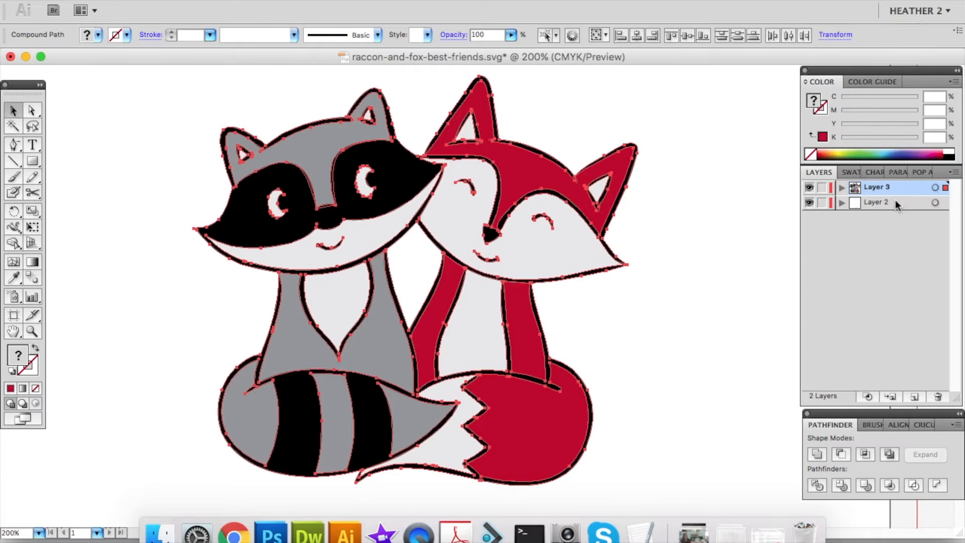
Delete the old Layer 2 with its leftover stray specks.
left_click(895, 201)
left_click(938, 397)
left_click(620, 166)
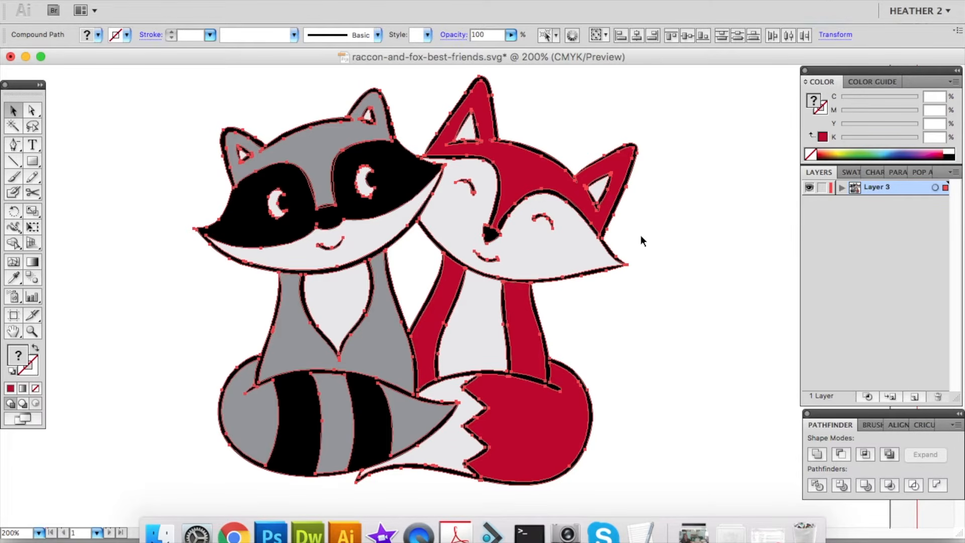
Lock Layer 3 and paste a copy of all its artwork in place onto a new layer above it.
left_click(645, 297)
key("super+a")
left_click(822, 188)
left_click(913, 397)
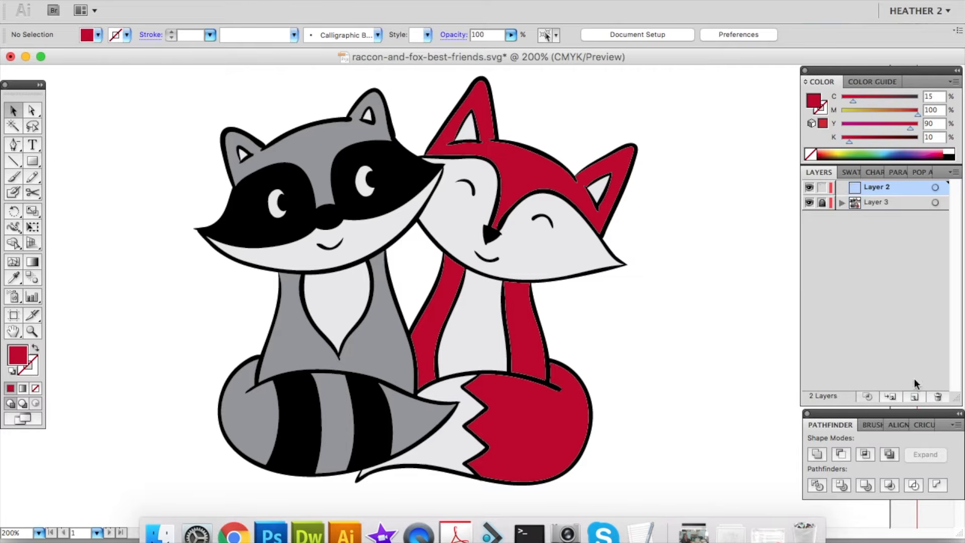
key("super+f")
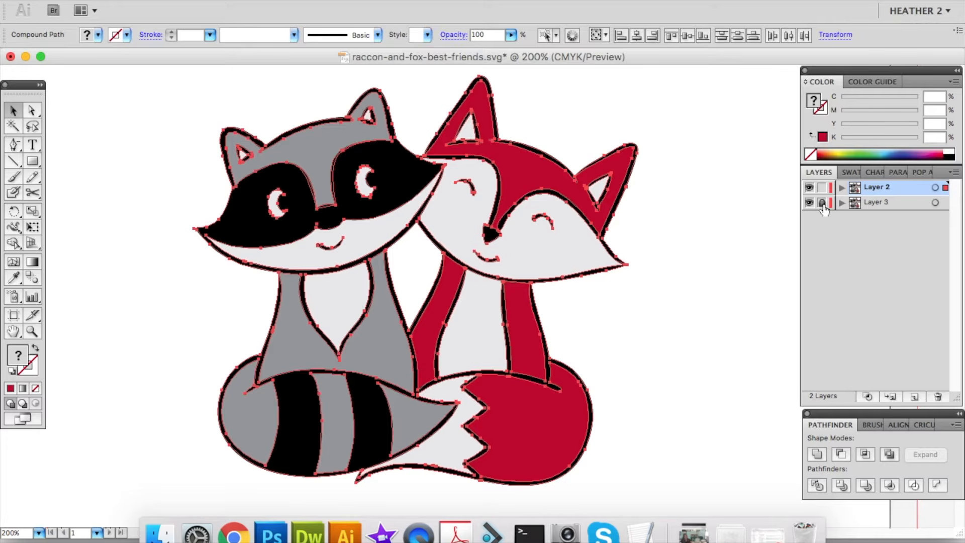
Lock and hide Layer 2, and unite all the artwork on the unlocked Layer 3 into one black silhouette.
left_click(822, 186)
left_click(822, 202)
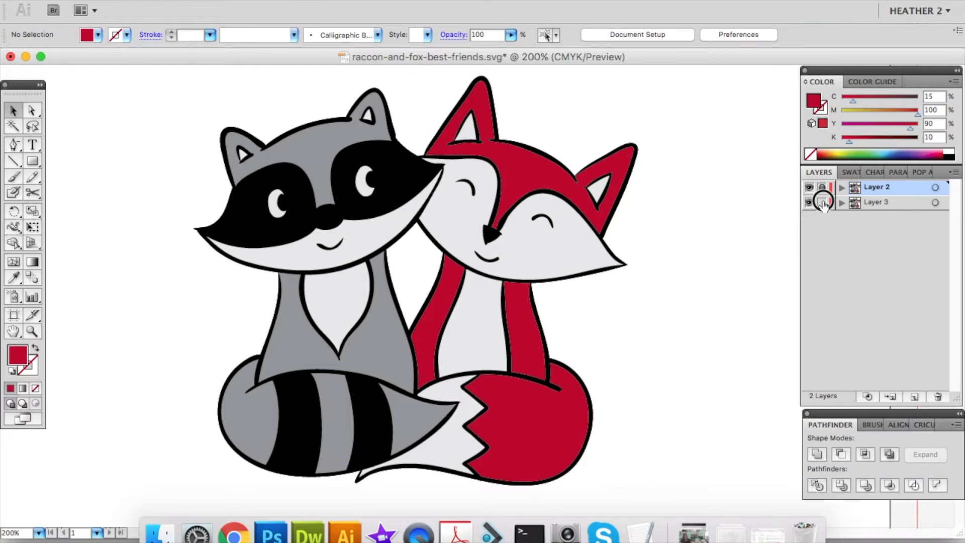
key("super+a")
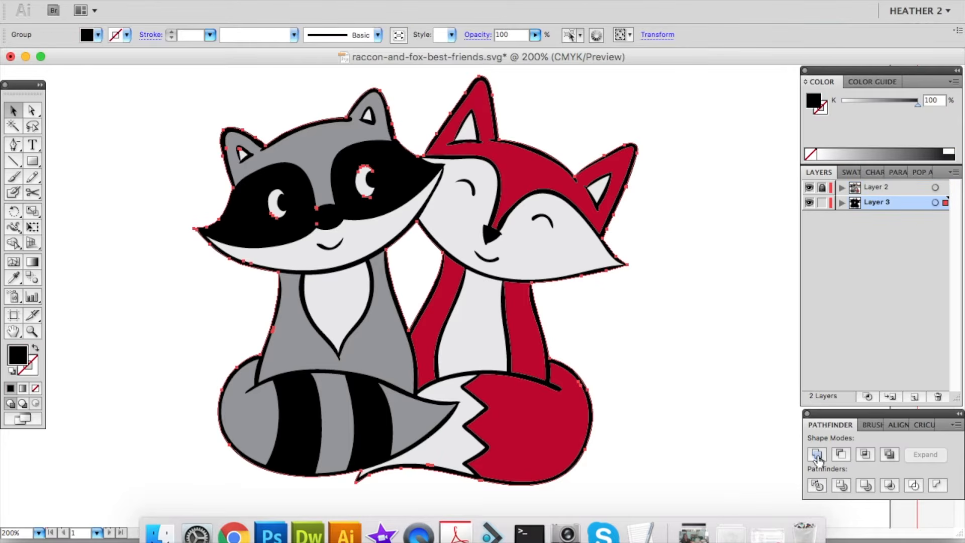
left_click(809, 187)
left_click(809, 188)
left_click(818, 453)
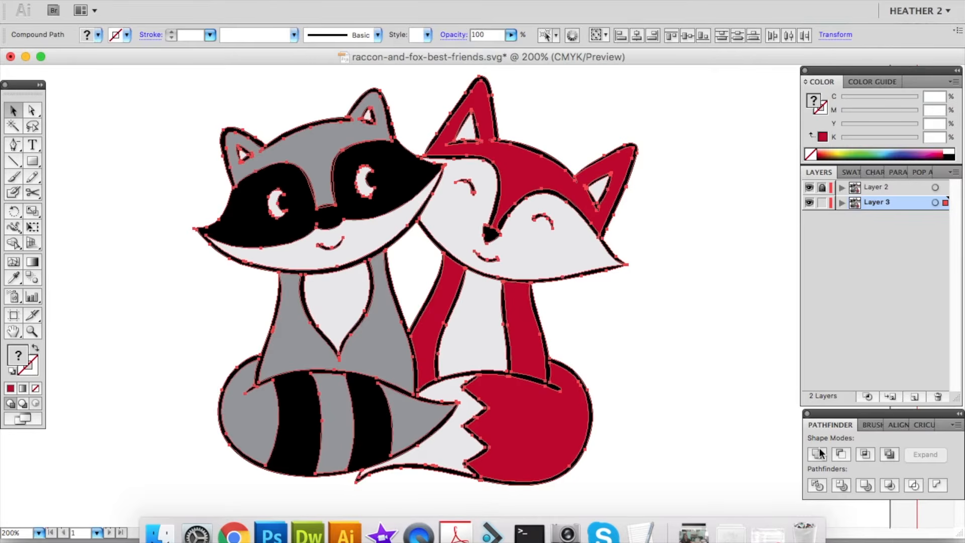
left_click(819, 454)
left_click(818, 454)
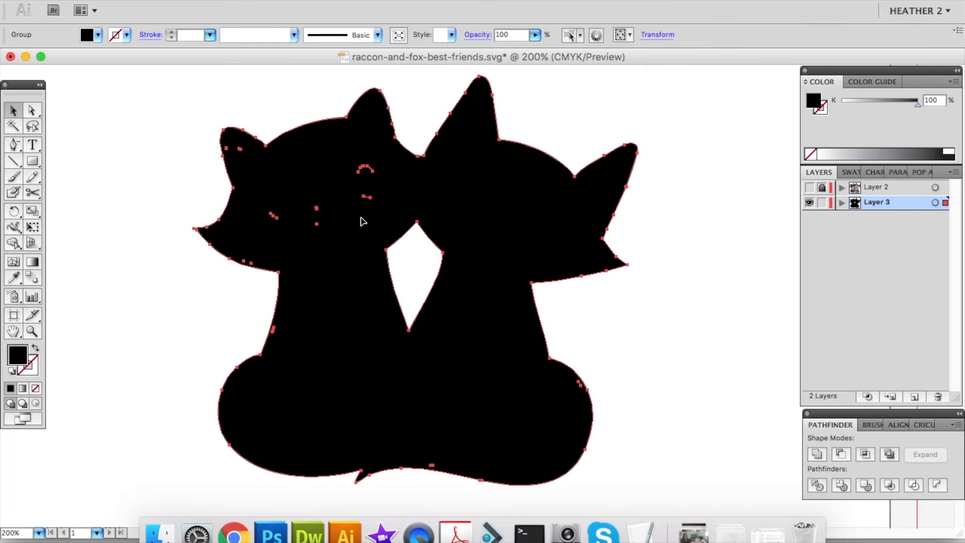
Delete the stray anchor points inside the silhouette at the raccoon's outer eye, the one away from the fox.
key("a")
left_click(276, 218)
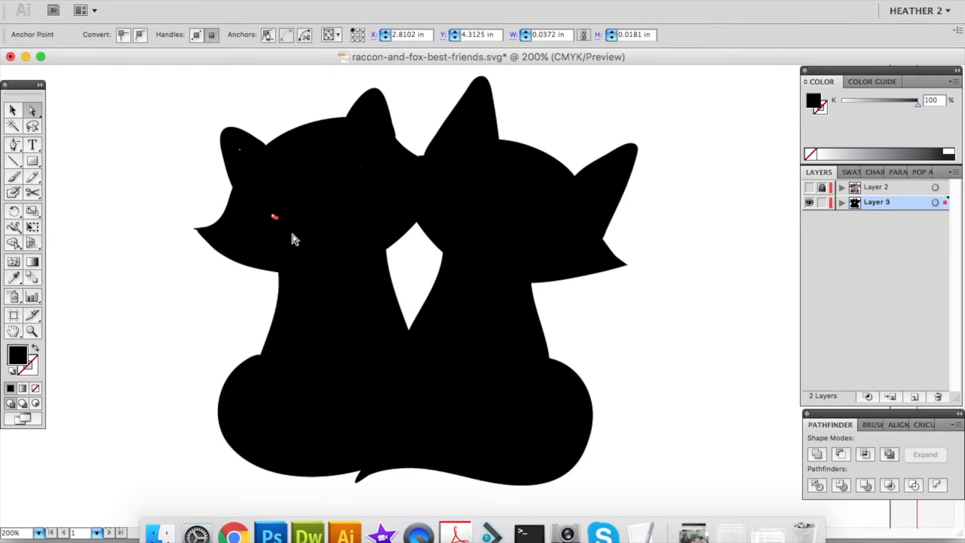
key("Delete")
key("Delete")
left_click(304, 228)
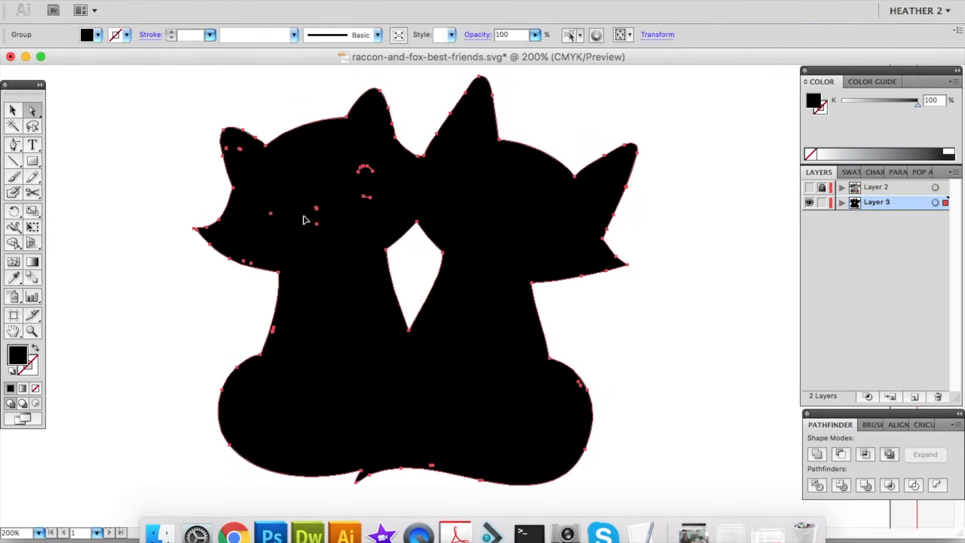
Delete the stray anchor points inside the silhouette at the raccoon's outer ear, away from the fox.
left_click_drag(225, 132, 246, 168)
key("Delete")
key("Delete")
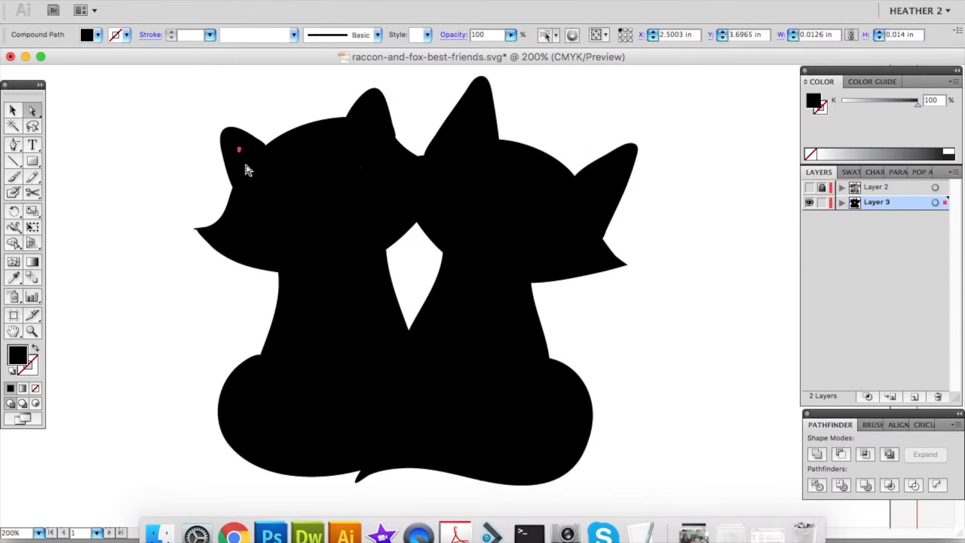
left_click(232, 154)
left_click(231, 154)
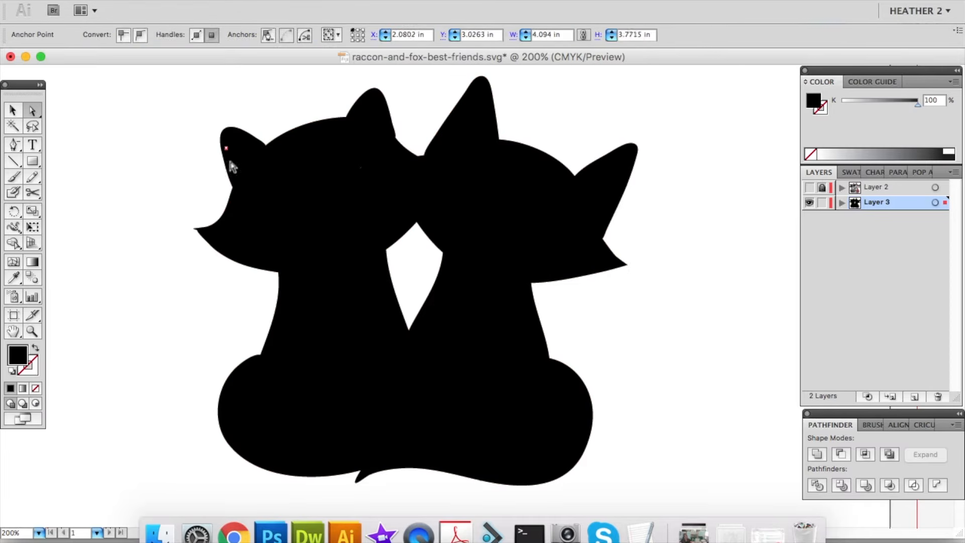
key("Delete")
left_click(318, 157)
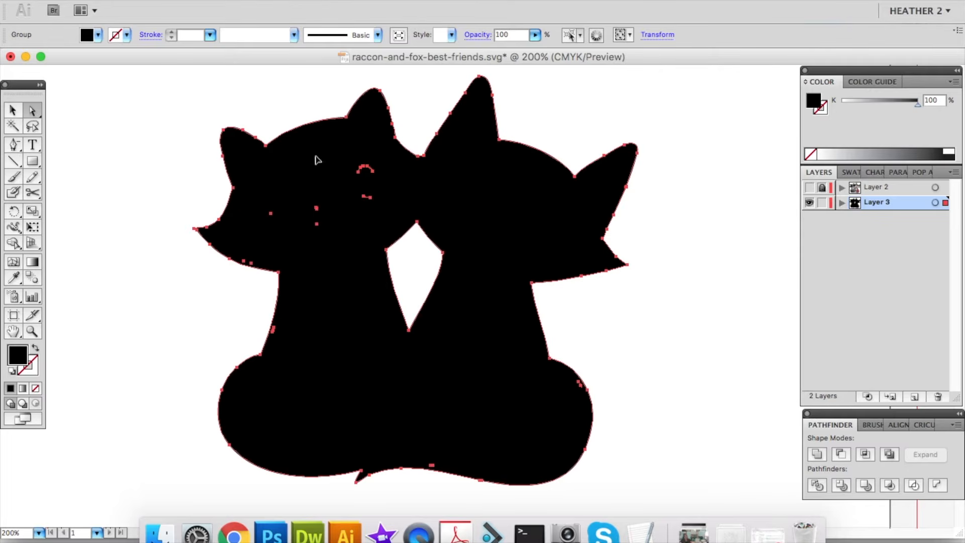
Delete the stray anchor points at the raccoon's nose and at its eye nearest the fox.
left_click_drag(301, 192, 336, 228)
key("Delete")
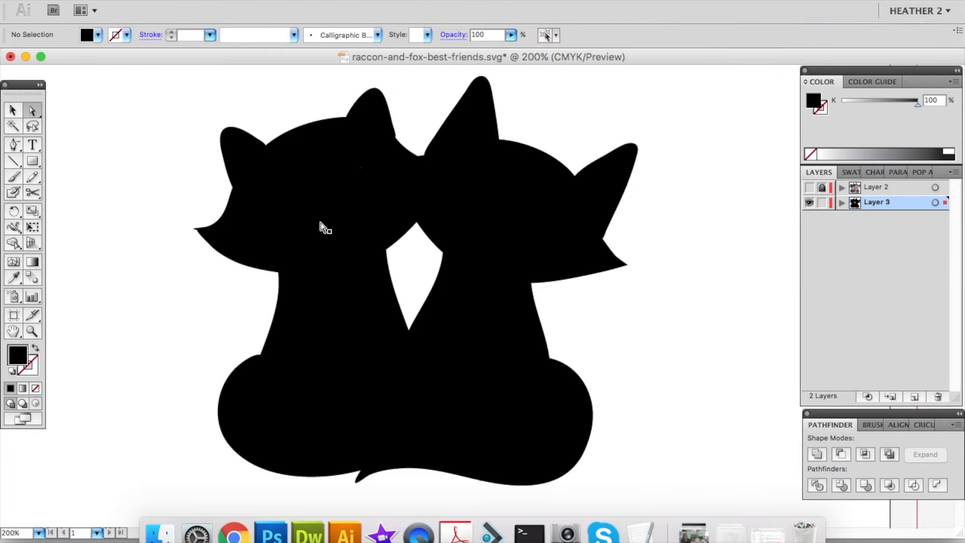
left_click(371, 170)
mouse_move(385, 185)
left_mouse_down()
mouse_move(357, 164)
mouse_move(366, 187)
left_mouse_up()
key("Delete")
left_click(370, 172)
key("Delete")
Delete the stray anchor points along the raccoon's lower cheek and the outer side of its body.
left_click_drag(235, 252, 256, 272)
key("Delete")
left_click(276, 320)
left_click_drag(271, 325, 283, 344)
key("Delete")
left_click(289, 344)
Delete the stray anchor points at the silhouette's lower edge between the tails and on the fox's rounded tail.
left_click_drag(425, 458, 441, 467)
key("Delete")
left_click(560, 437)
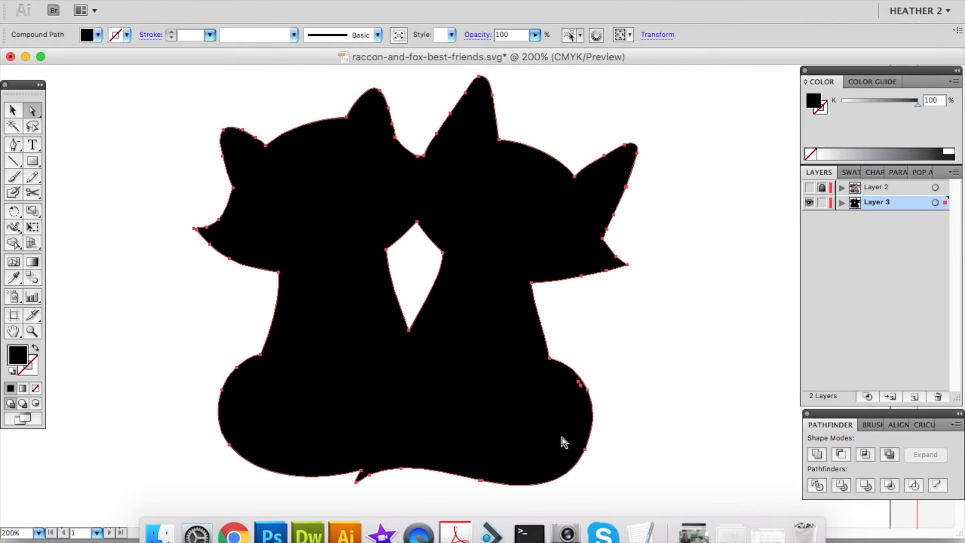
left_click_drag(576, 381, 586, 392)
key("Delete")
left_click(561, 402)
Show Layer 2 again, and hide and lock the silhouette on Layer 3.
left_click(809, 187)
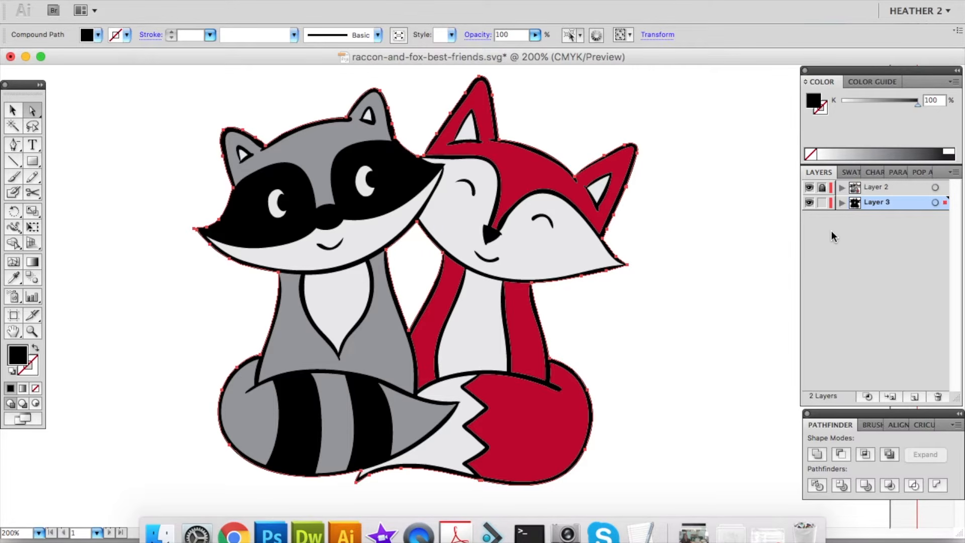
left_click(829, 232)
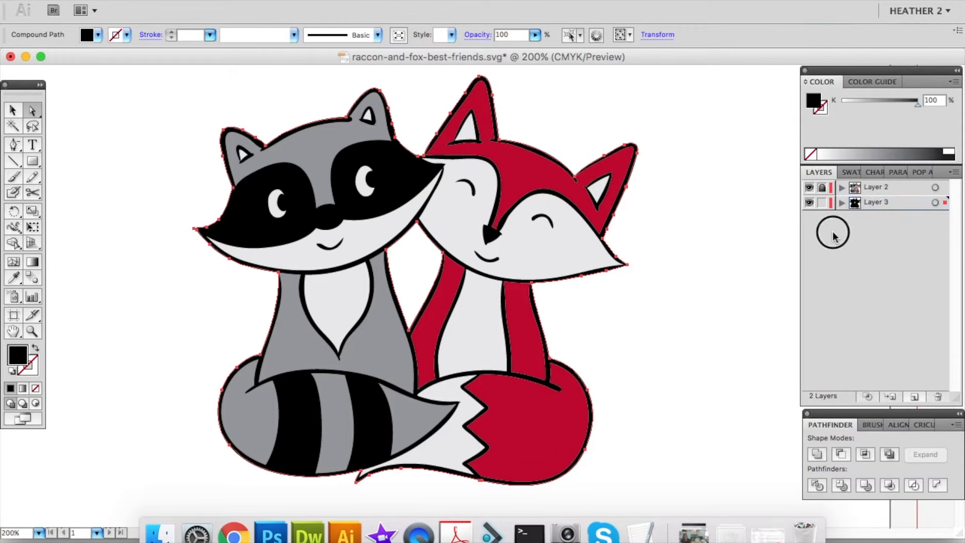
left_click(810, 203)
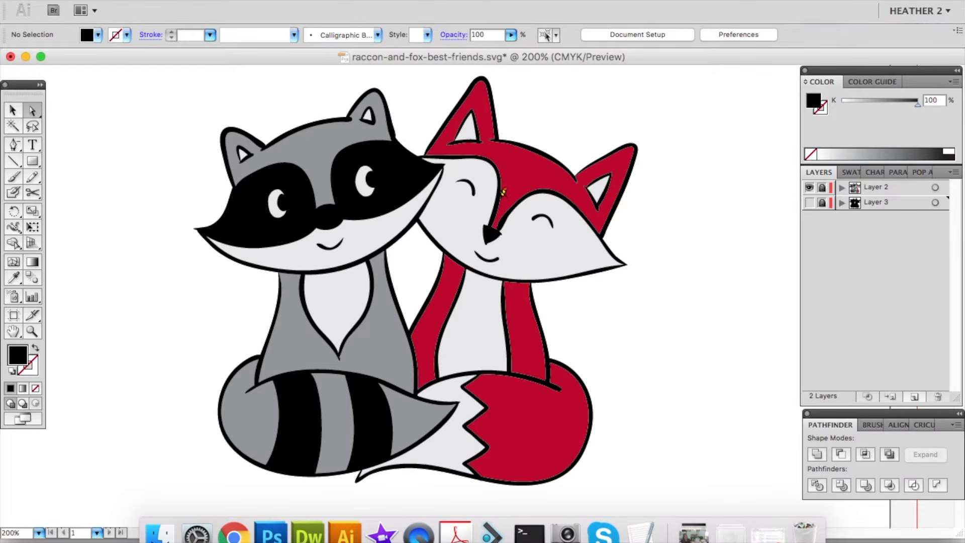
Unlock Layer 2 and delete the black outline compound path from the raccoon and fox artwork.
key("v")
left_click(822, 188)
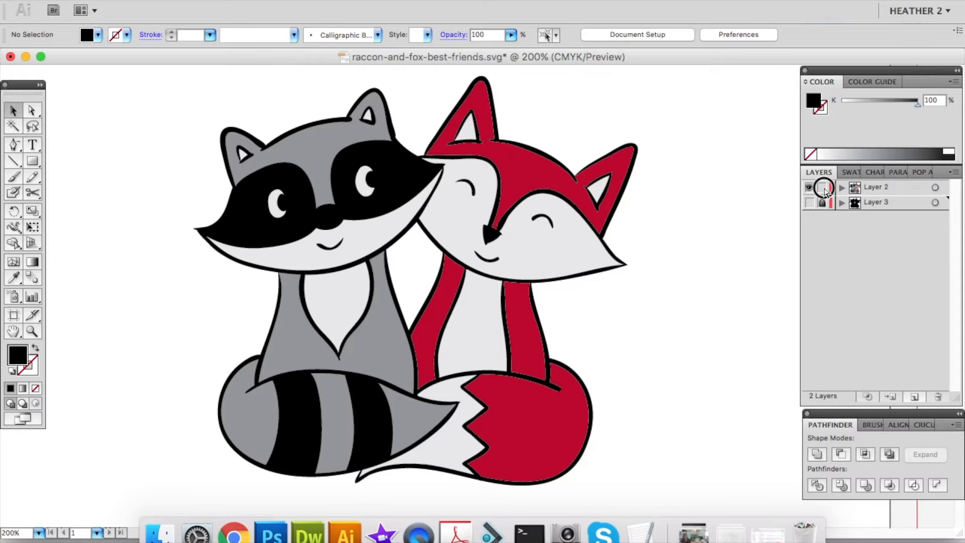
left_click(396, 194)
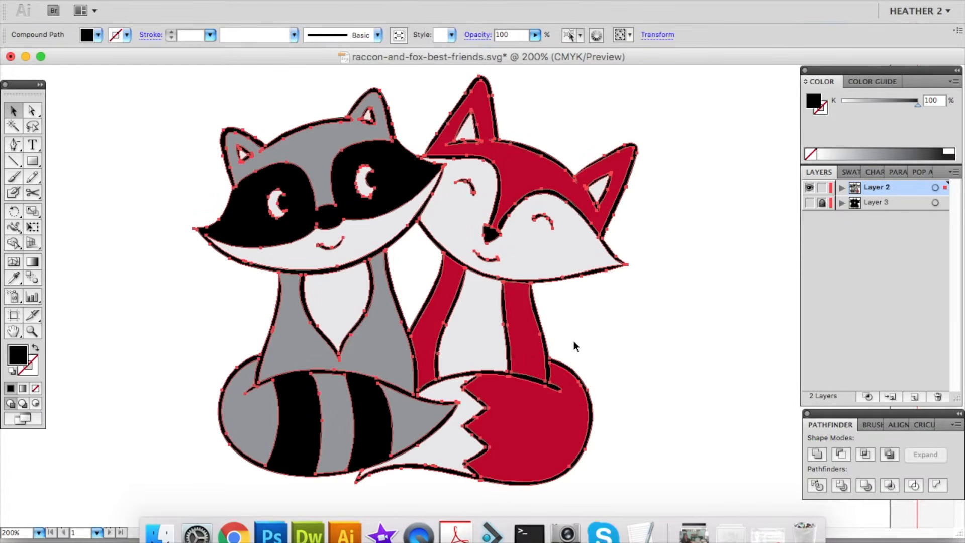
key("Delete")
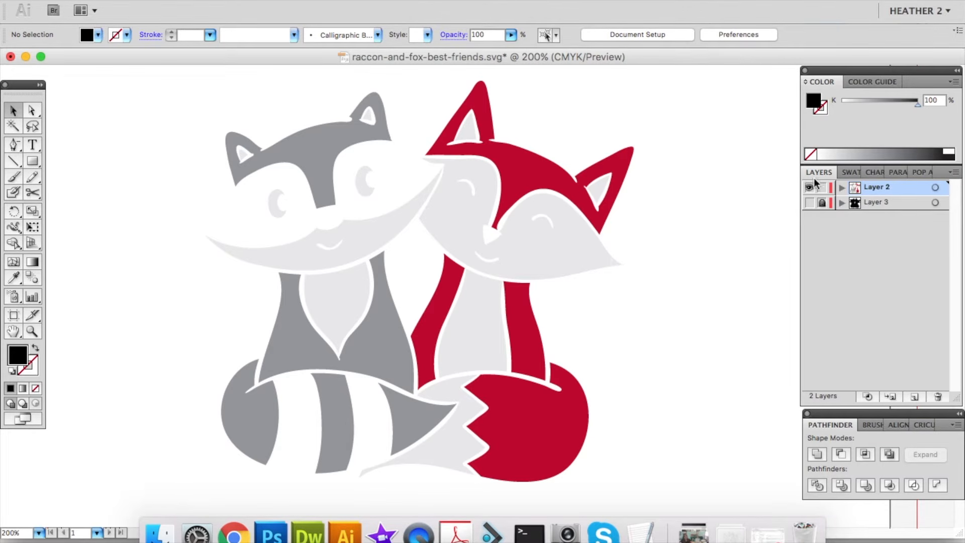
Show the black silhouette on Layer 3 again and save the SVG file.
left_click(808, 203)
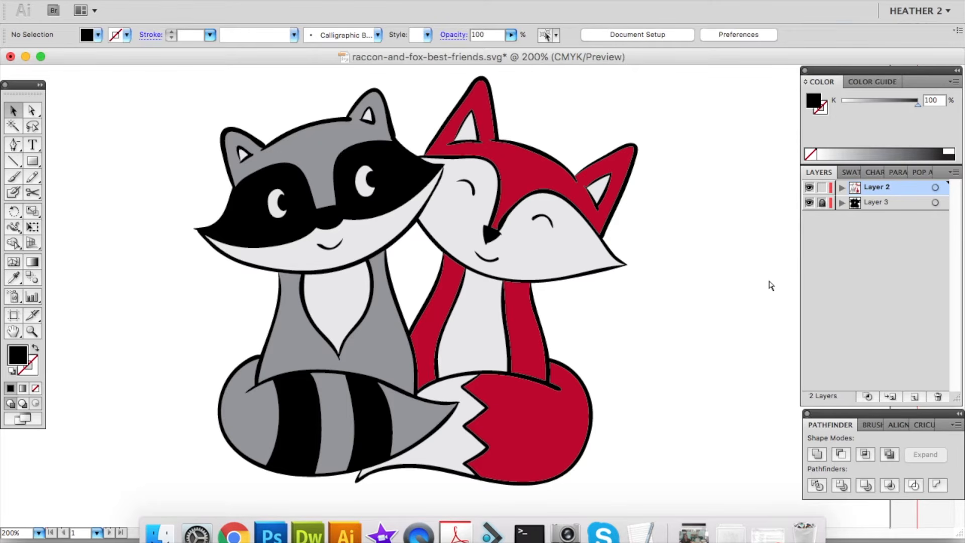
key("super+s")
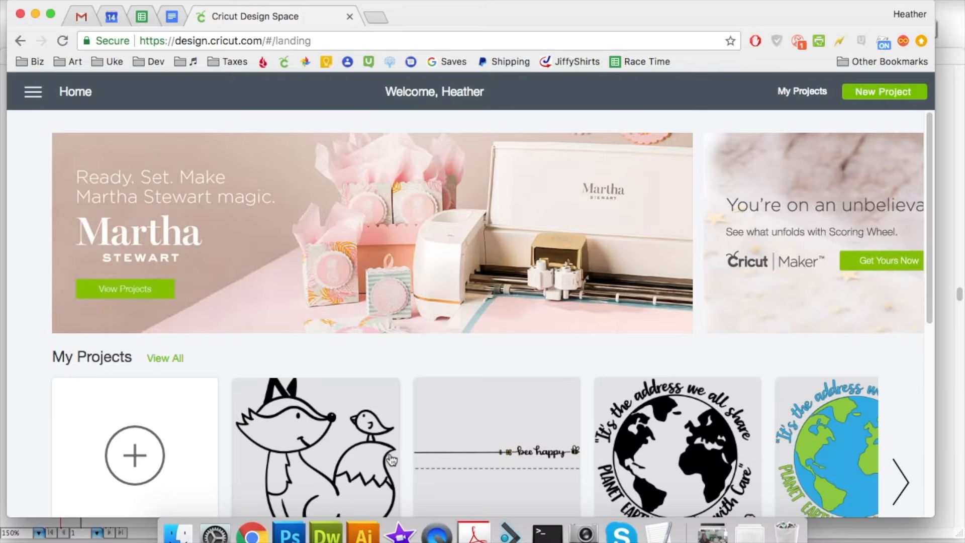
In Cricut Design Space, start a new project and upload the image file raccon-and-fox-best-friends.svg.
left_click(139, 461)
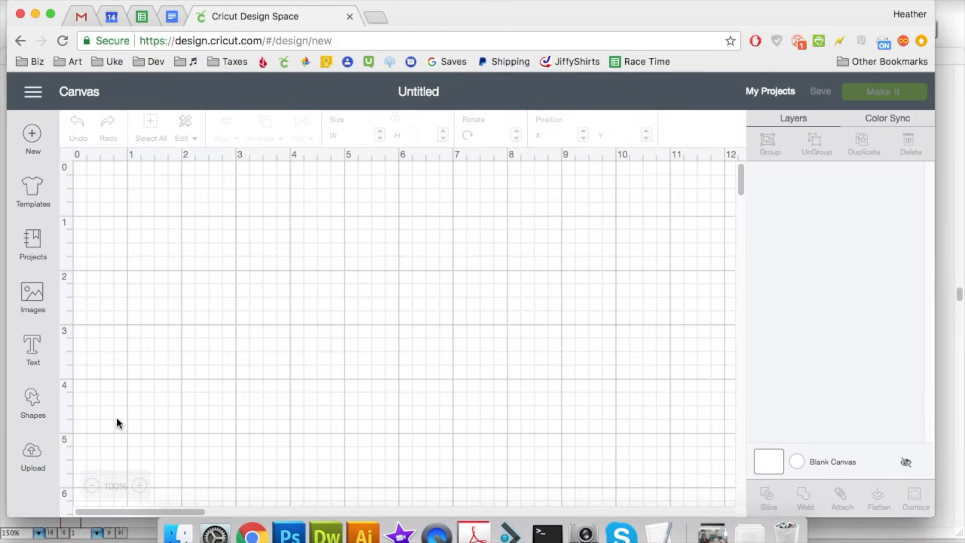
left_click(32, 455)
left_click(288, 308)
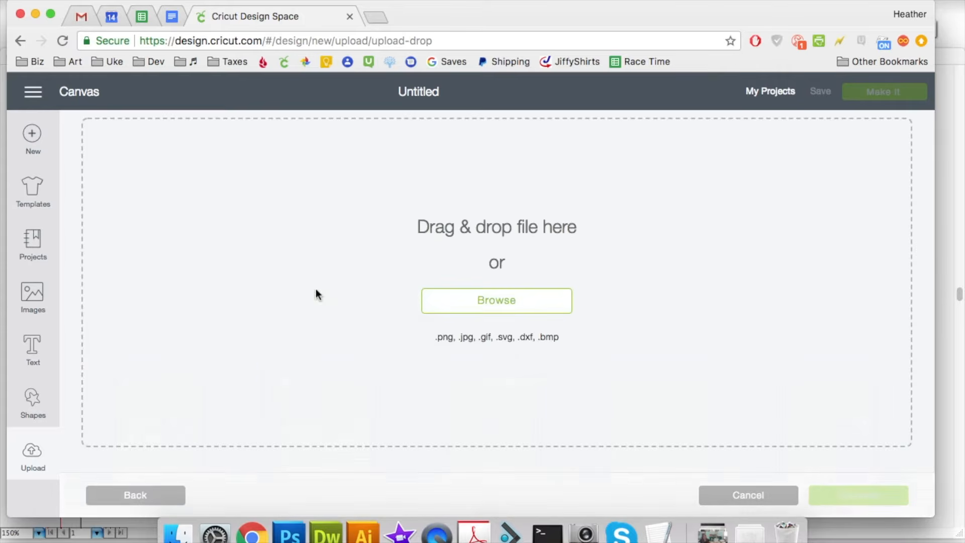
left_click(517, 308)
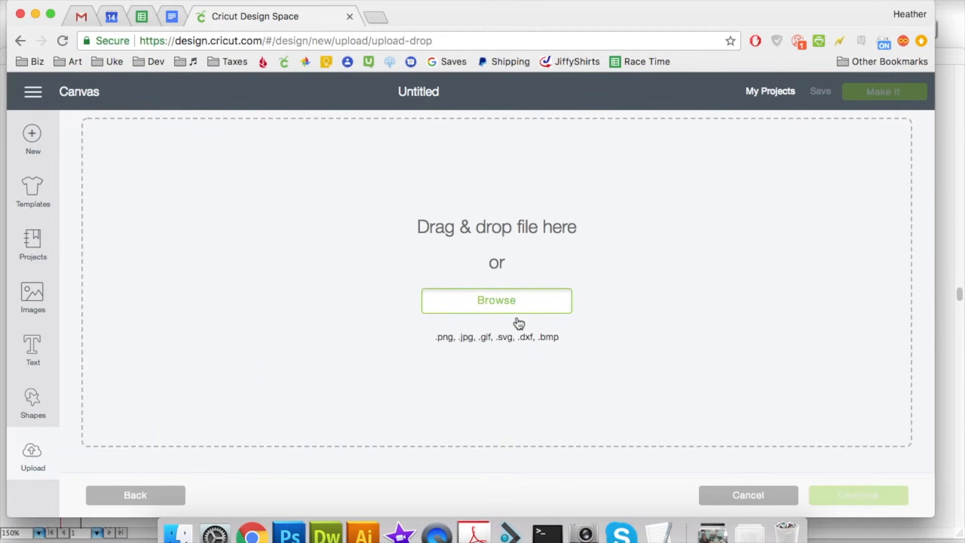
left_click(702, 284)
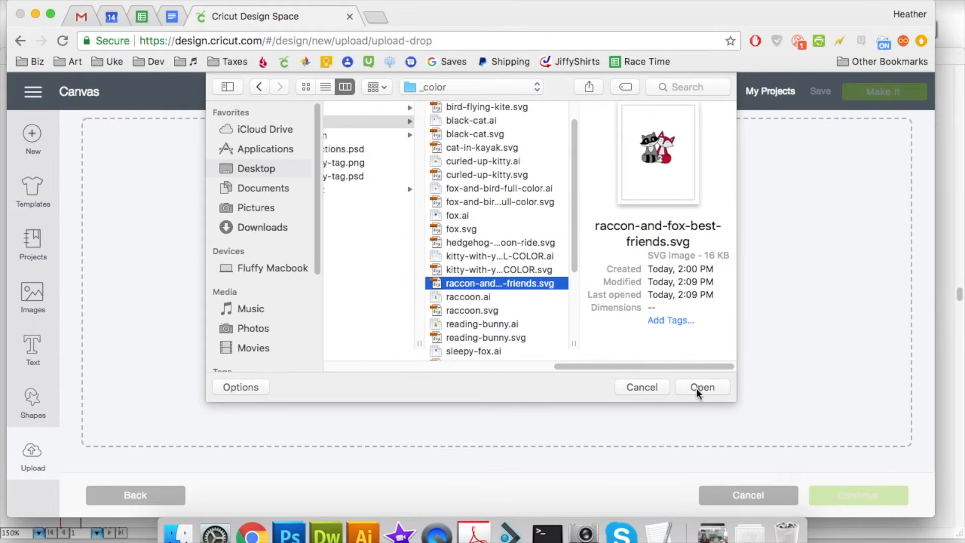
left_click(696, 388)
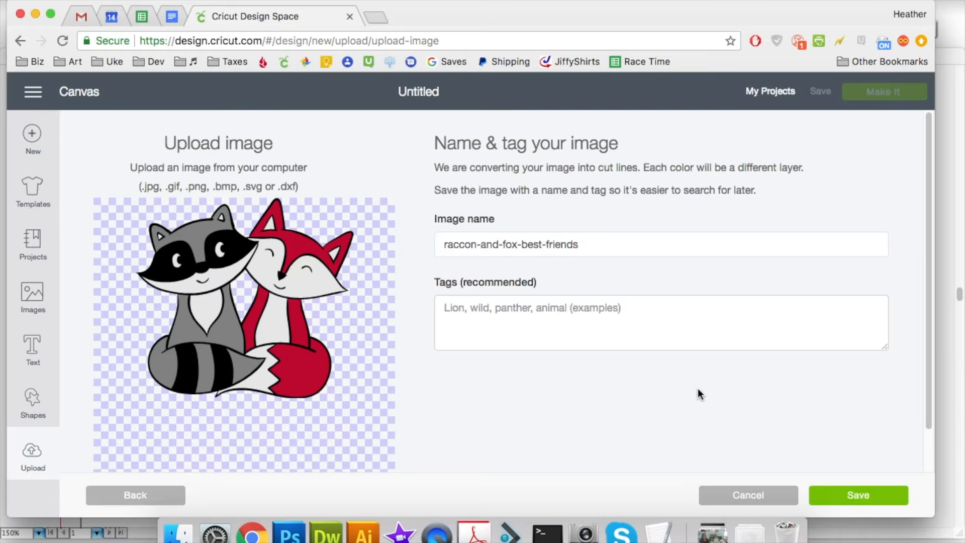
Save the uploaded raccoon and fox image under its existing name and insert it onto the canvas.
left_click(874, 502)
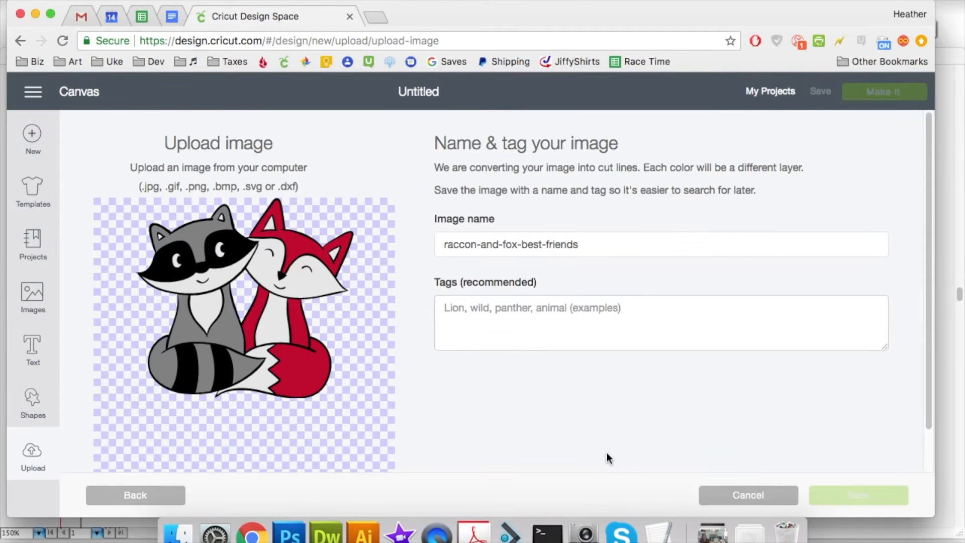
scroll(173, 366, "down", 5)
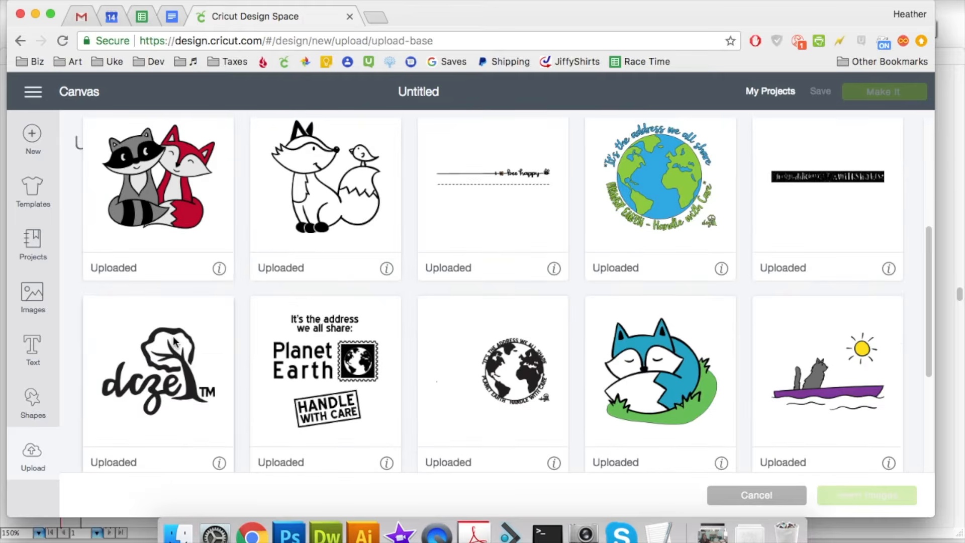
scroll(173, 342, "up", 5)
left_click(186, 267)
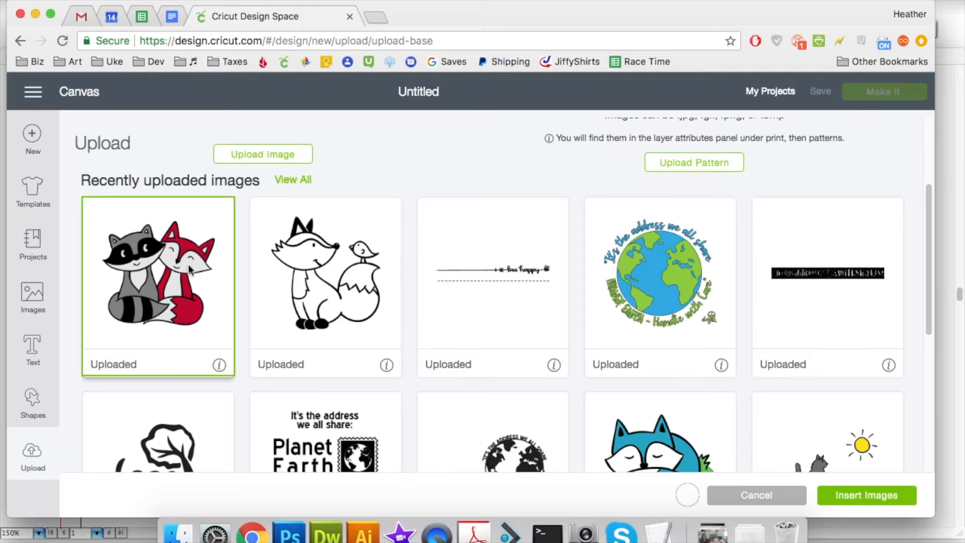
left_click(862, 498)
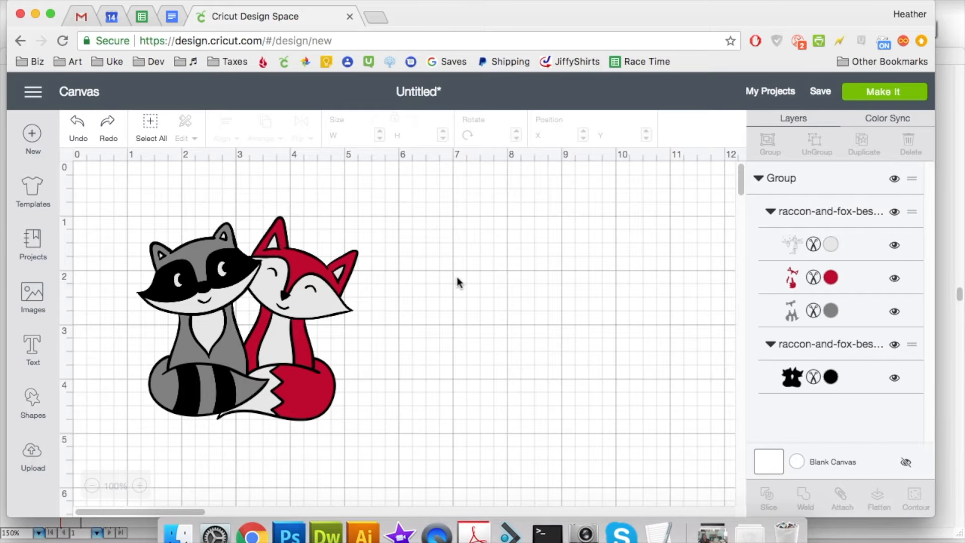
Check the white, red, grey and black layers of the inserted design by selecting each in turn.
left_click(815, 243)
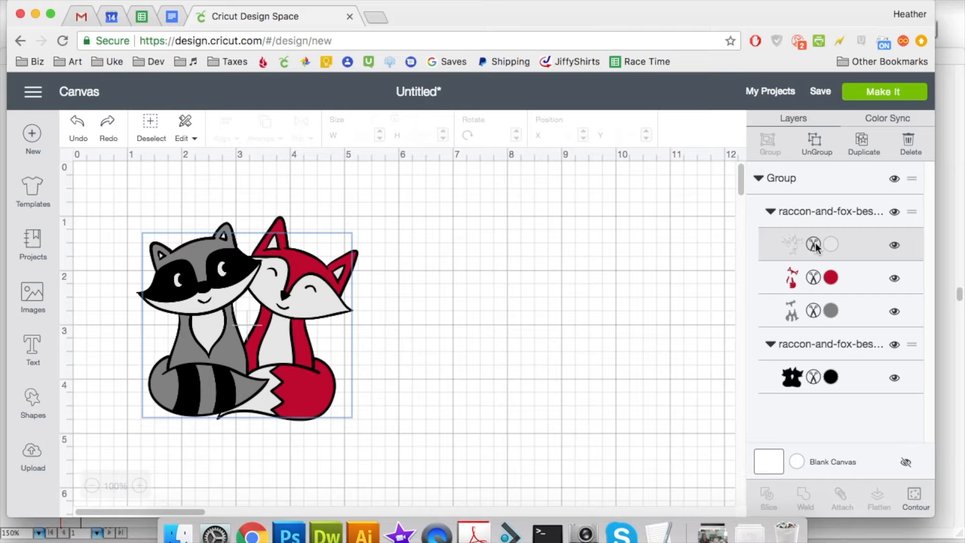
left_click(844, 276)
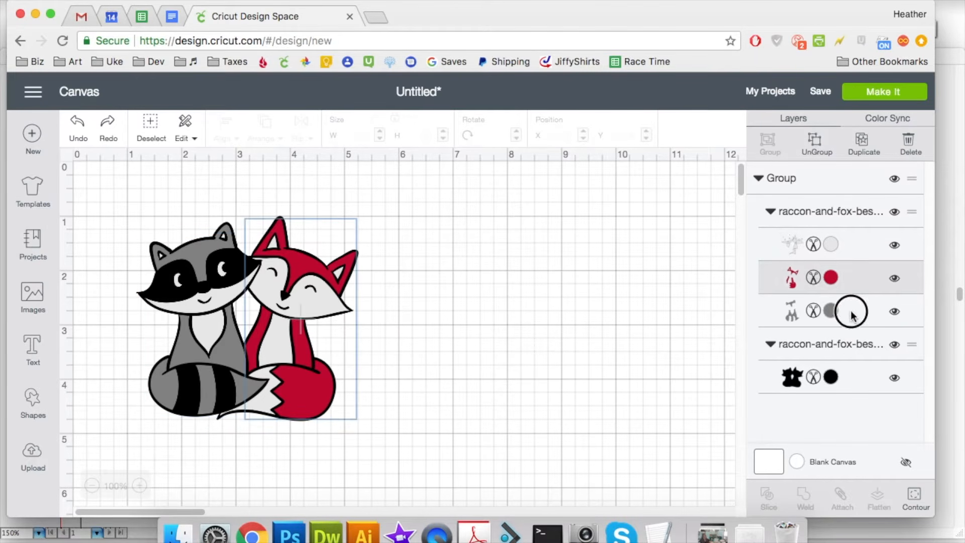
left_click(852, 313)
left_click(857, 372)
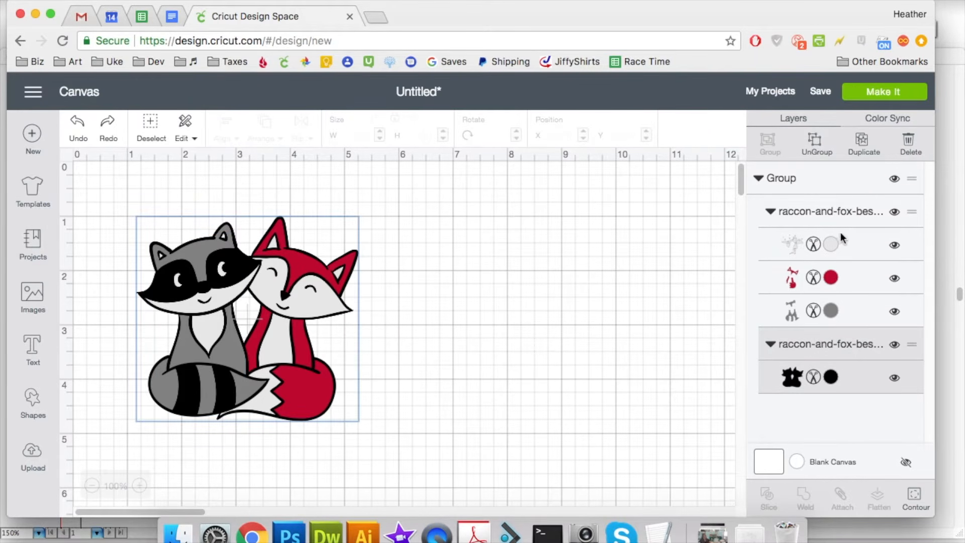
left_click(852, 238)
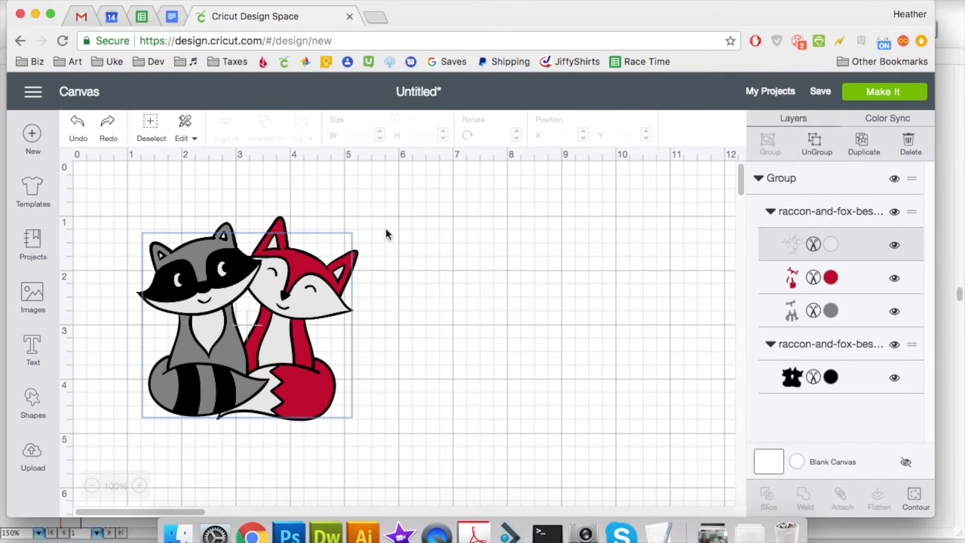
Resize the whole design to 8 inches wide with locked proportions and move it slightly higher on the canvas.
left_click_drag(110, 183, 444, 459)
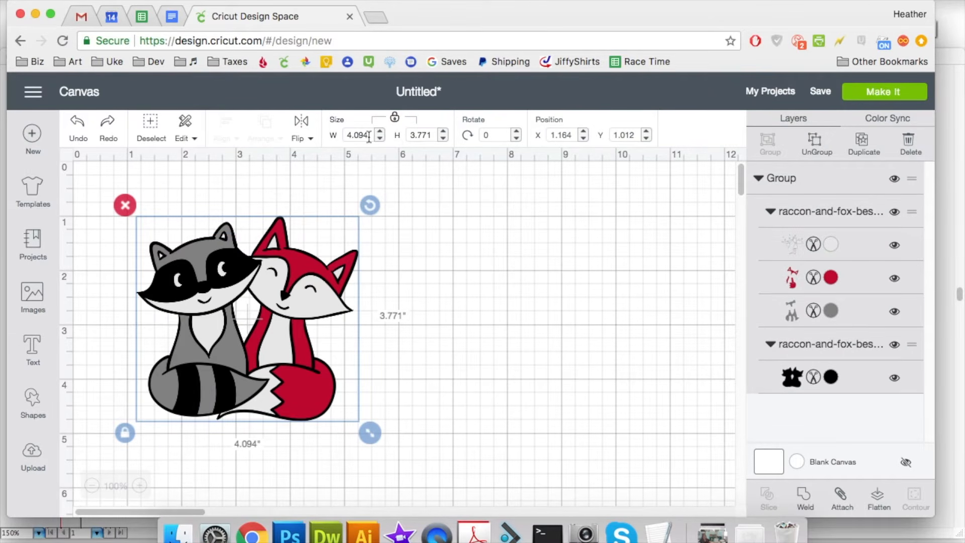
left_click_drag(366, 134, 341, 136)
type("8")
key("Return")
left_click_drag(502, 359, 505, 328)
scroll(623, 330, "down", 5)
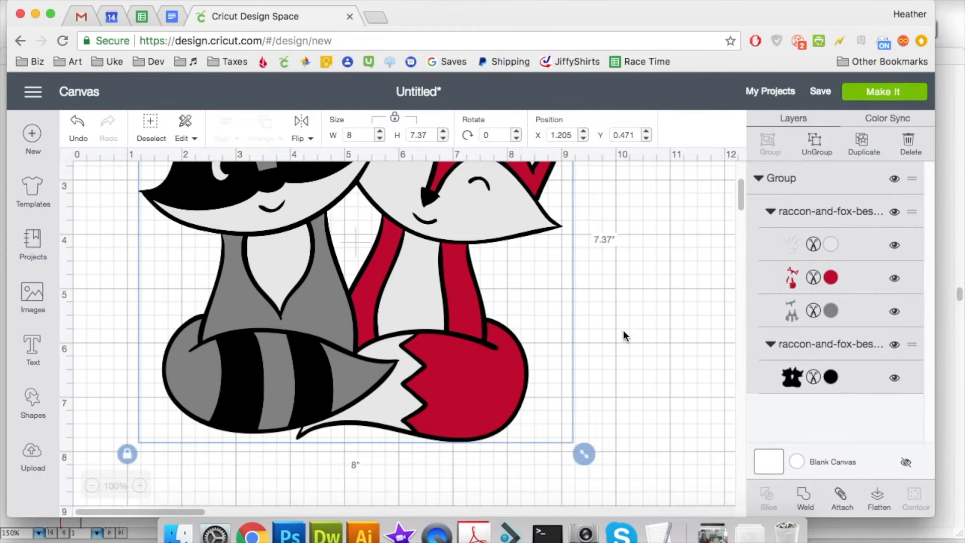
scroll(623, 332, "up", 5)
left_click(648, 273)
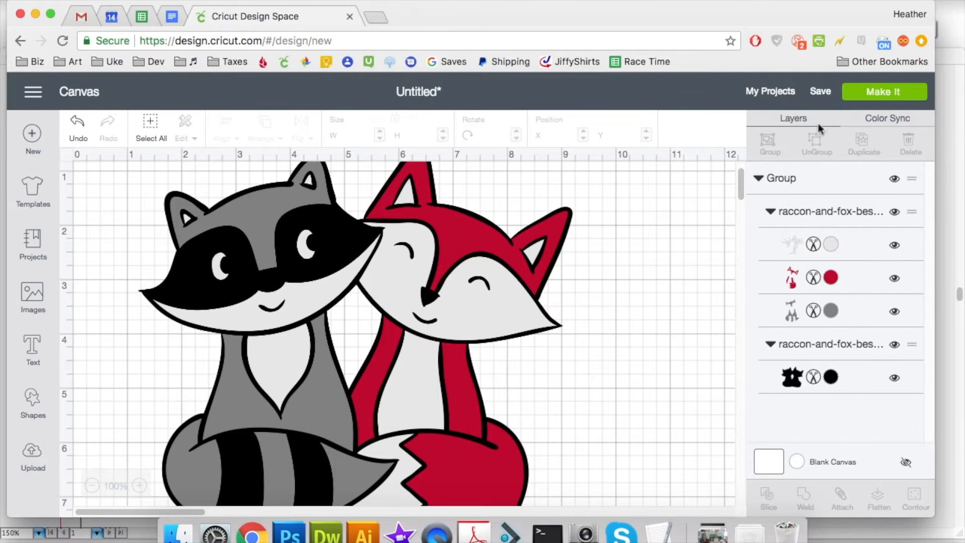
Send the design to mat preparation and turn on mirroring for the grey mat.
left_click(897, 95)
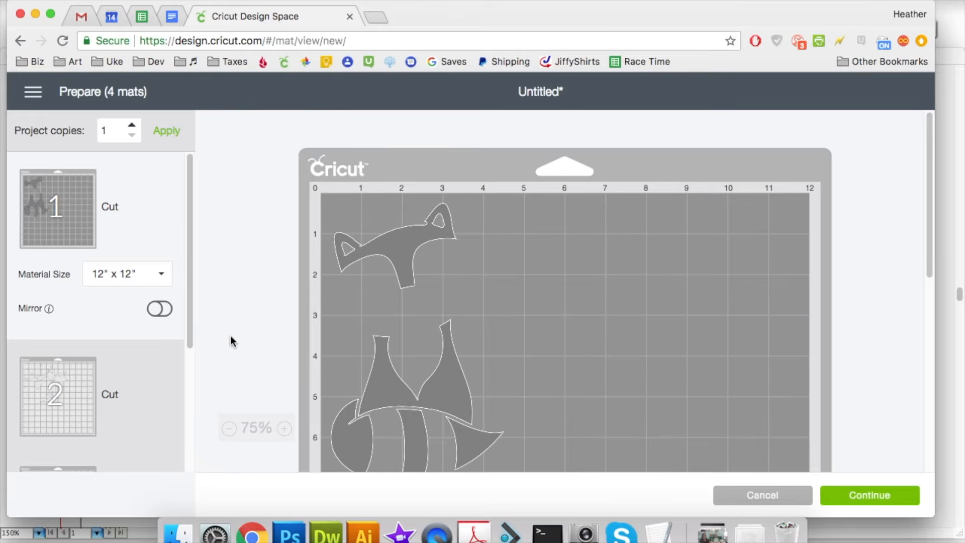
left_click(158, 309)
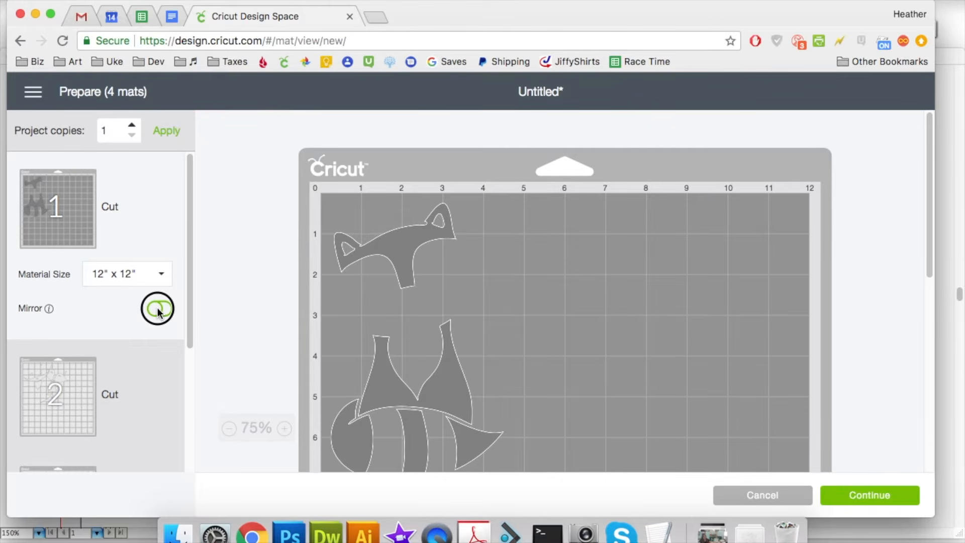
scroll(220, 302, "down", 3)
scroll(220, 304, "up", 1)
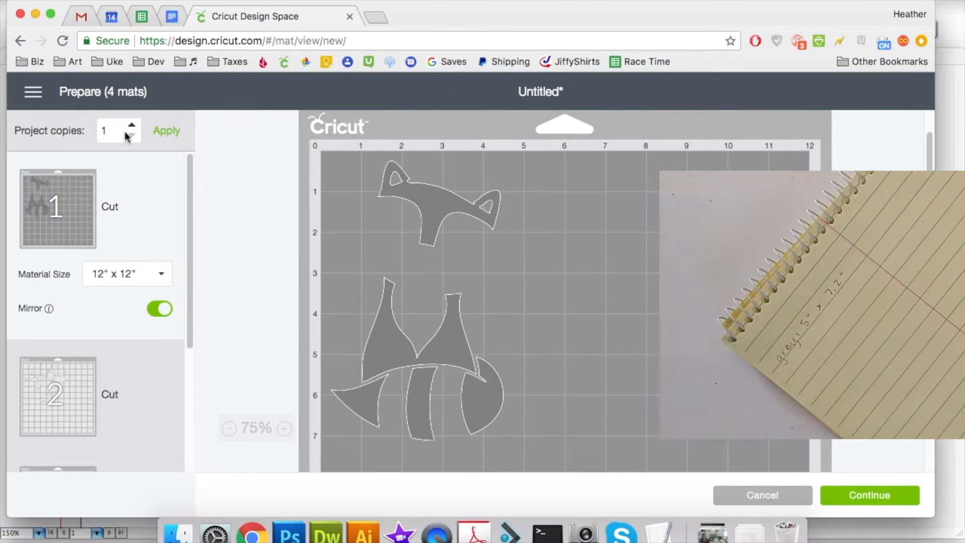
Turn on mirroring for the white mat and the black silhouette mat.
left_click(83, 384)
left_click(160, 418)
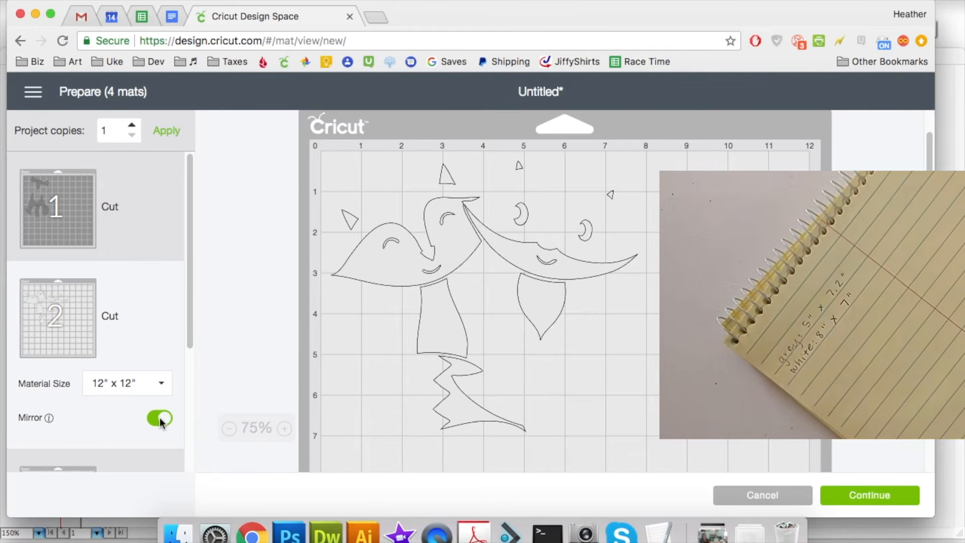
scroll(73, 382, "down", 1)
scroll(73, 381, "down", 3)
left_click(75, 352)
left_click(158, 360)
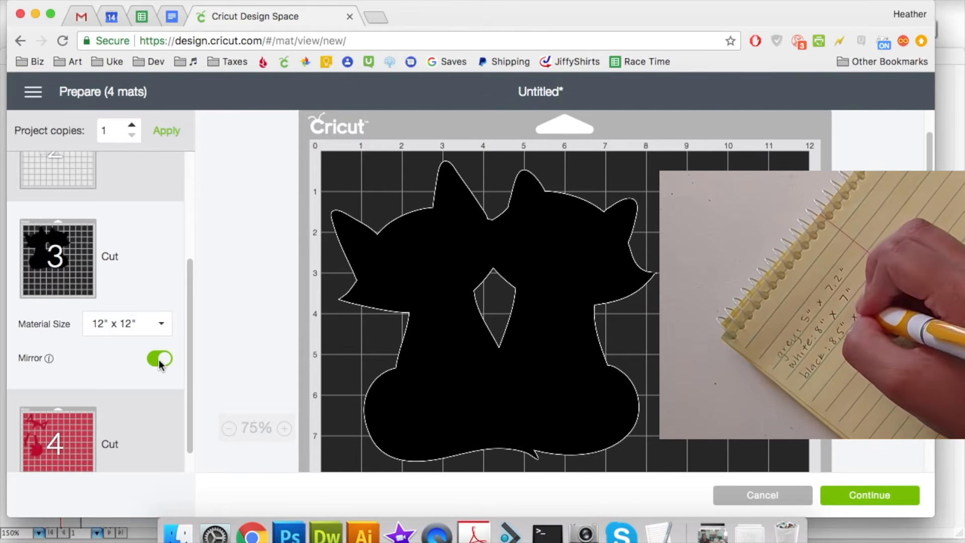
Turn on mirroring for the red mat and continue from mat preparation to the cutting stage.
scroll(51, 382, "down", 1)
left_click(59, 397)
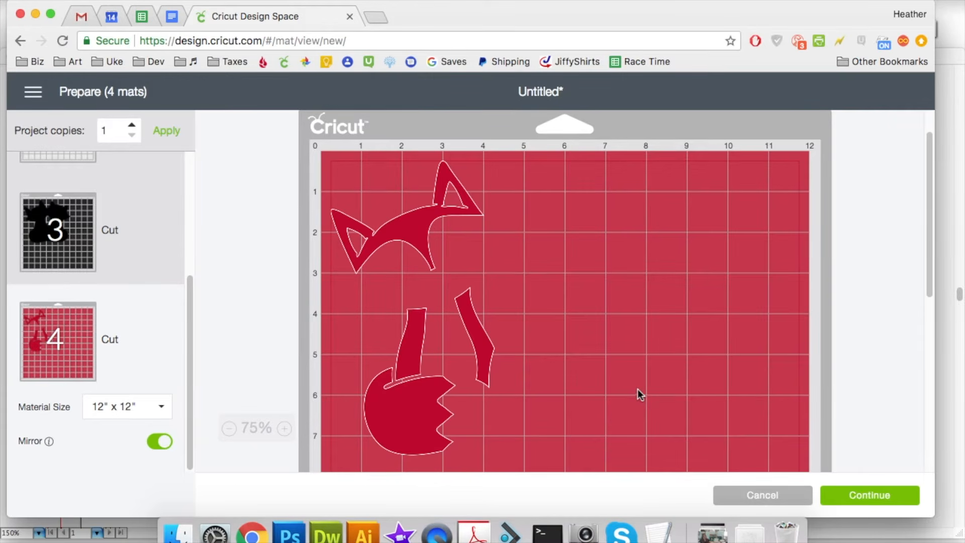
scroll(637, 388, "down", 5)
left_click(843, 501)
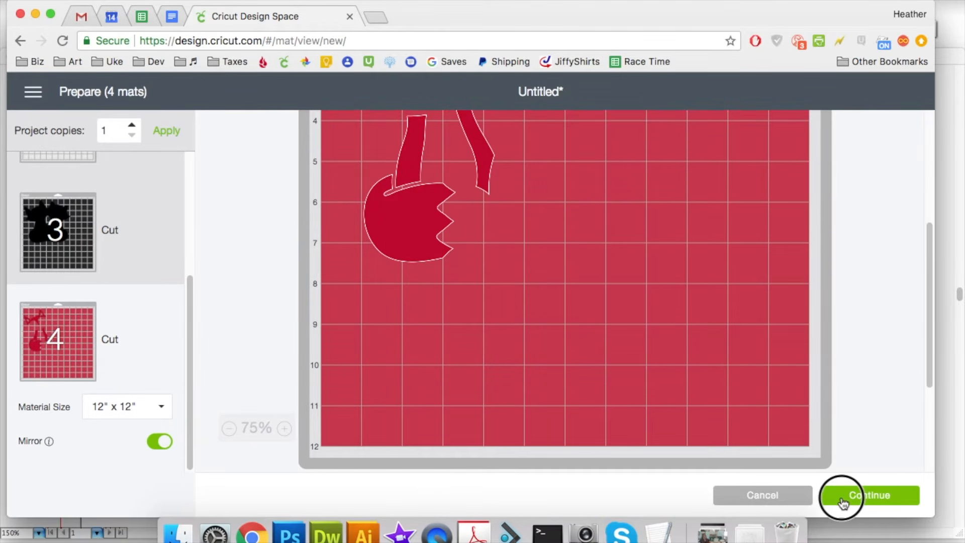